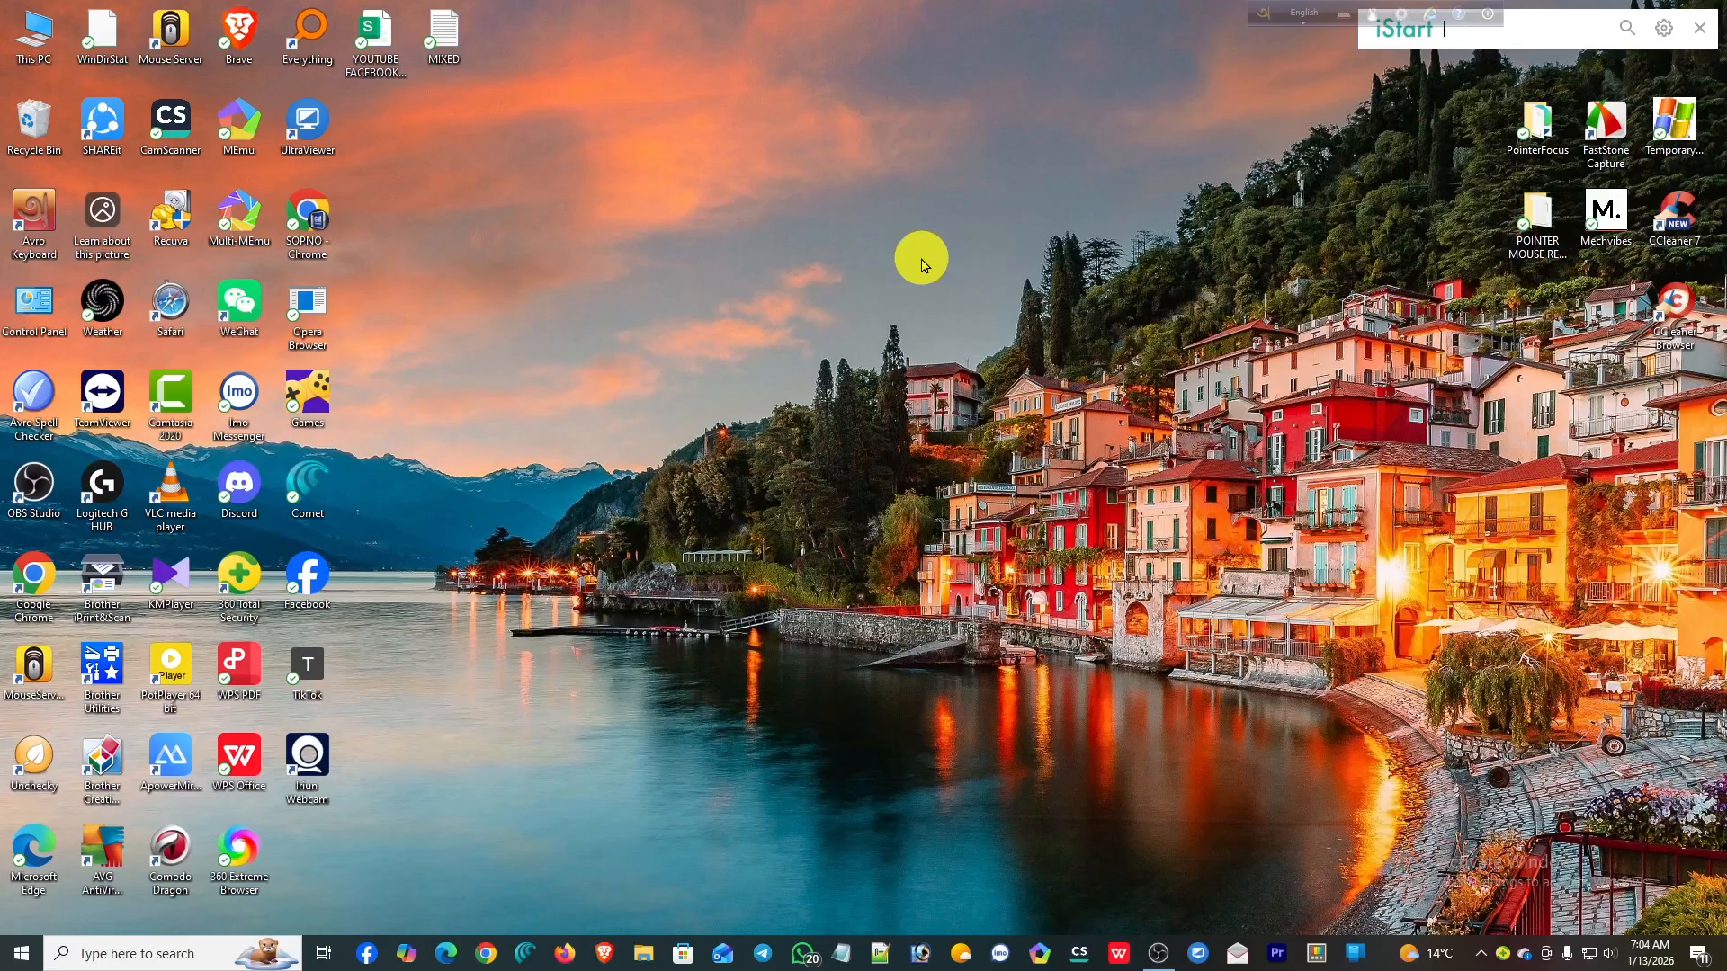
left_click(1159, 954)
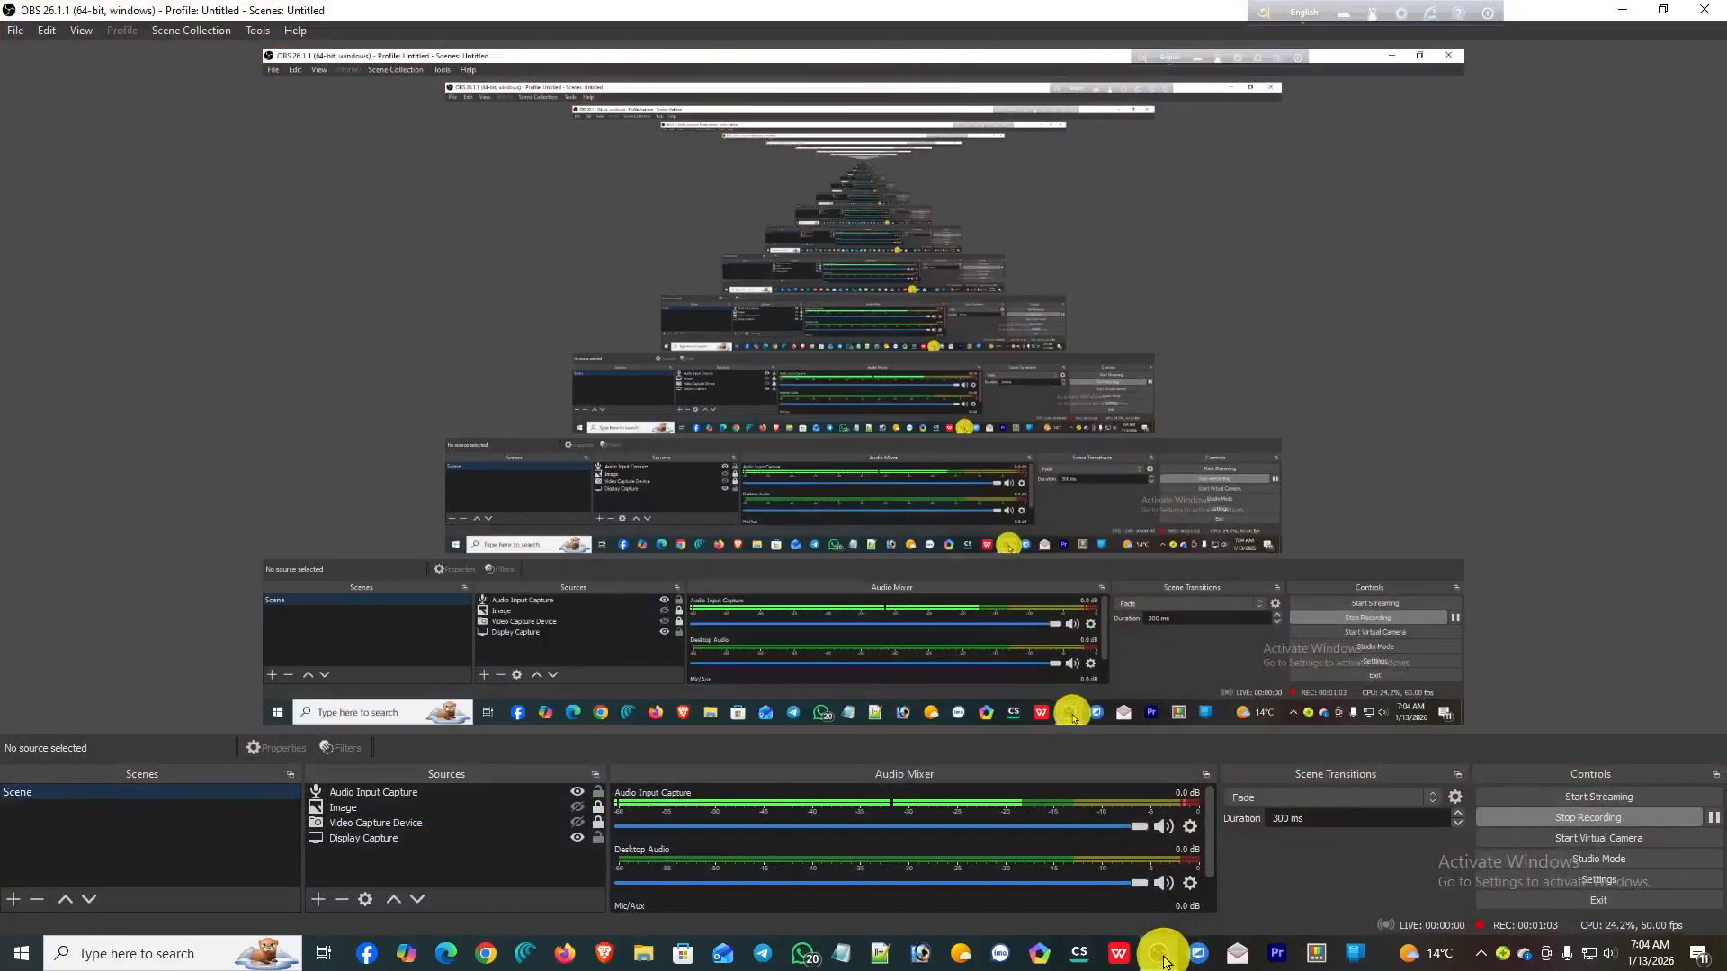
left_click(1163, 958)
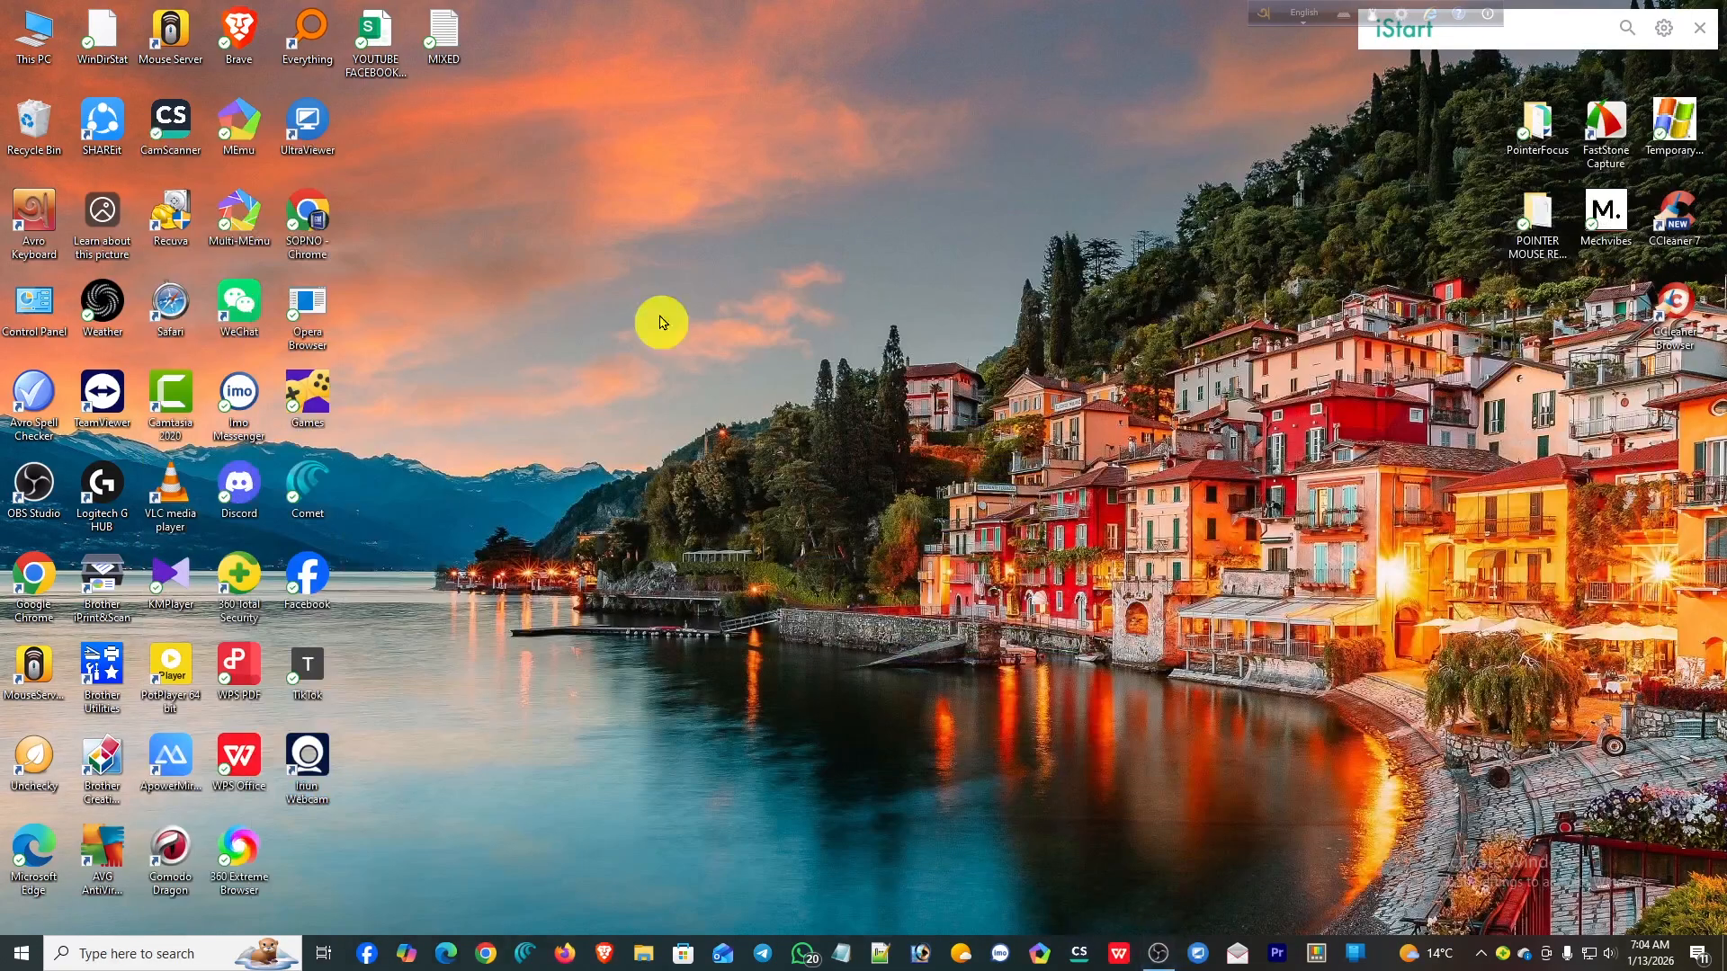
right_click(659, 252)
left_click(723, 311)
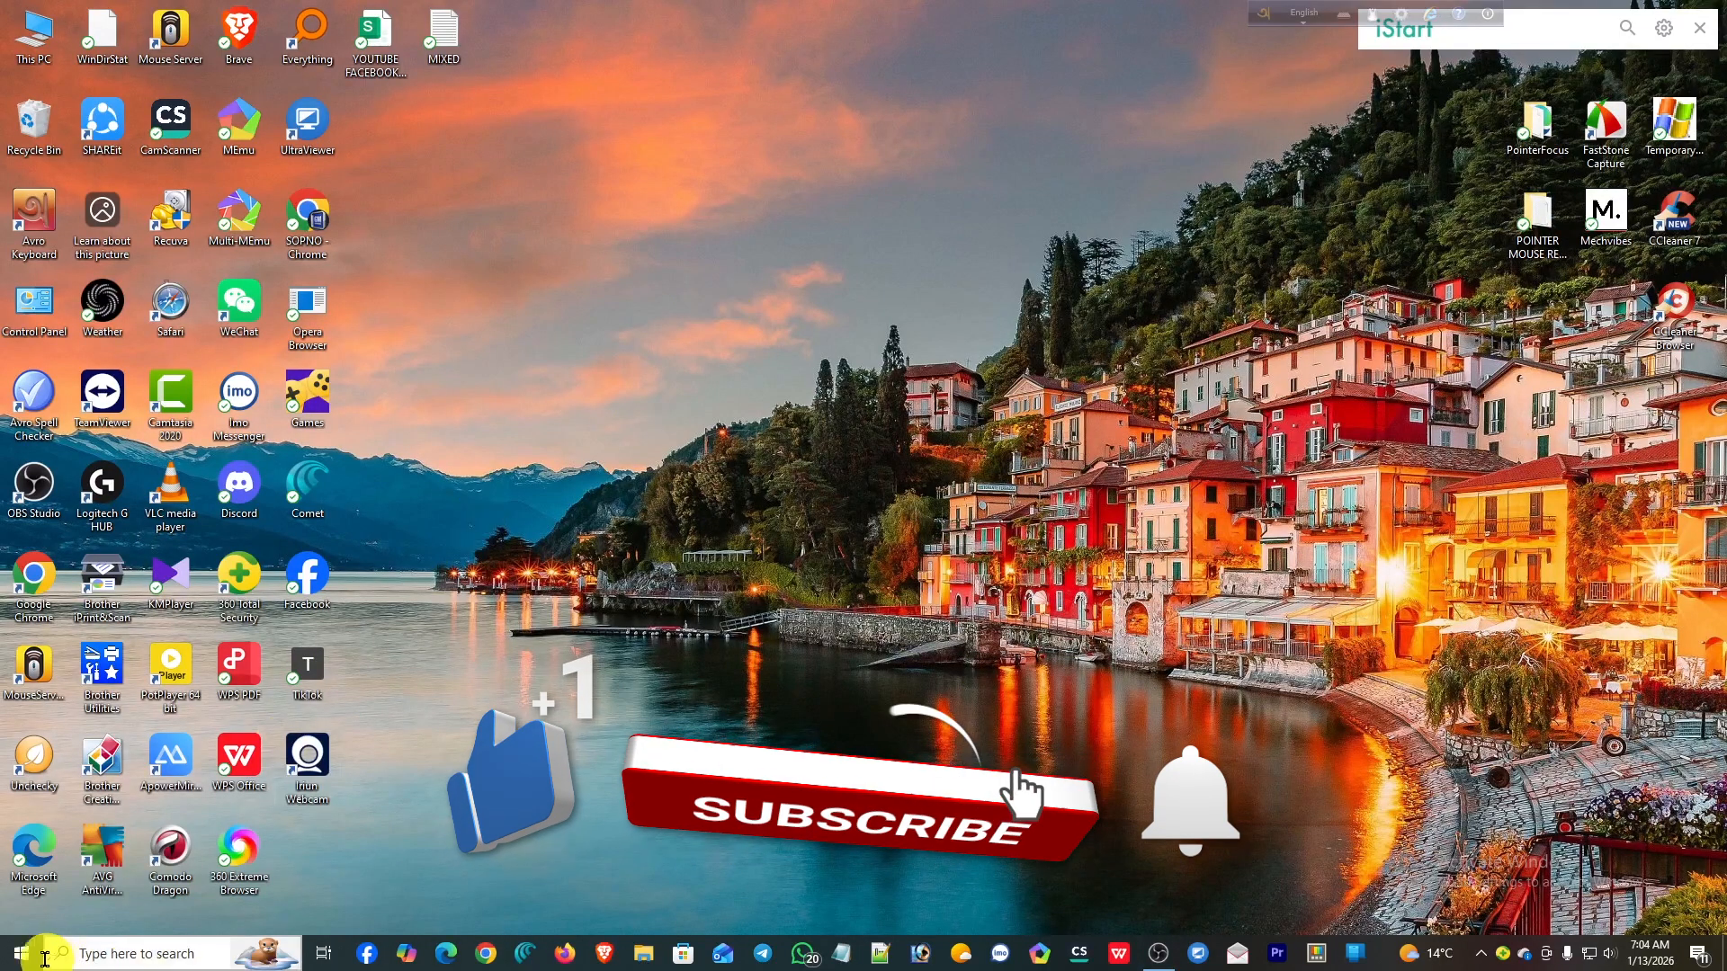
- Launch Camtasia 2020 and create a new project
left_click(21, 953)
left_click(98, 954)
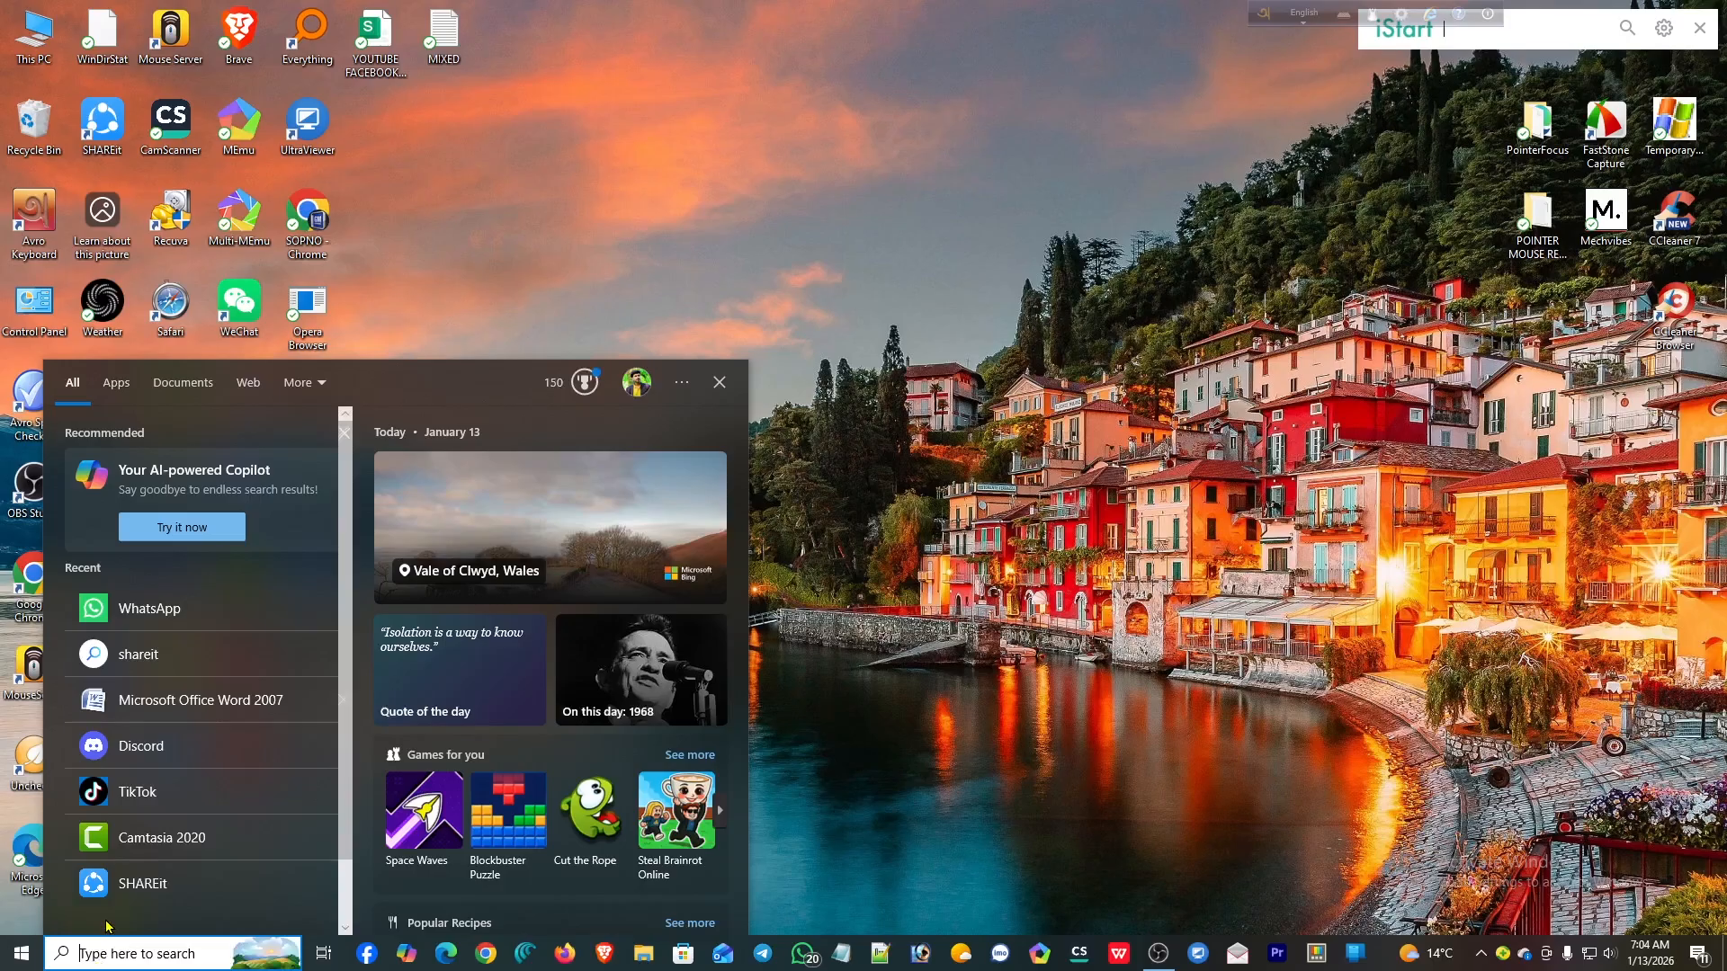
left_click(153, 840)
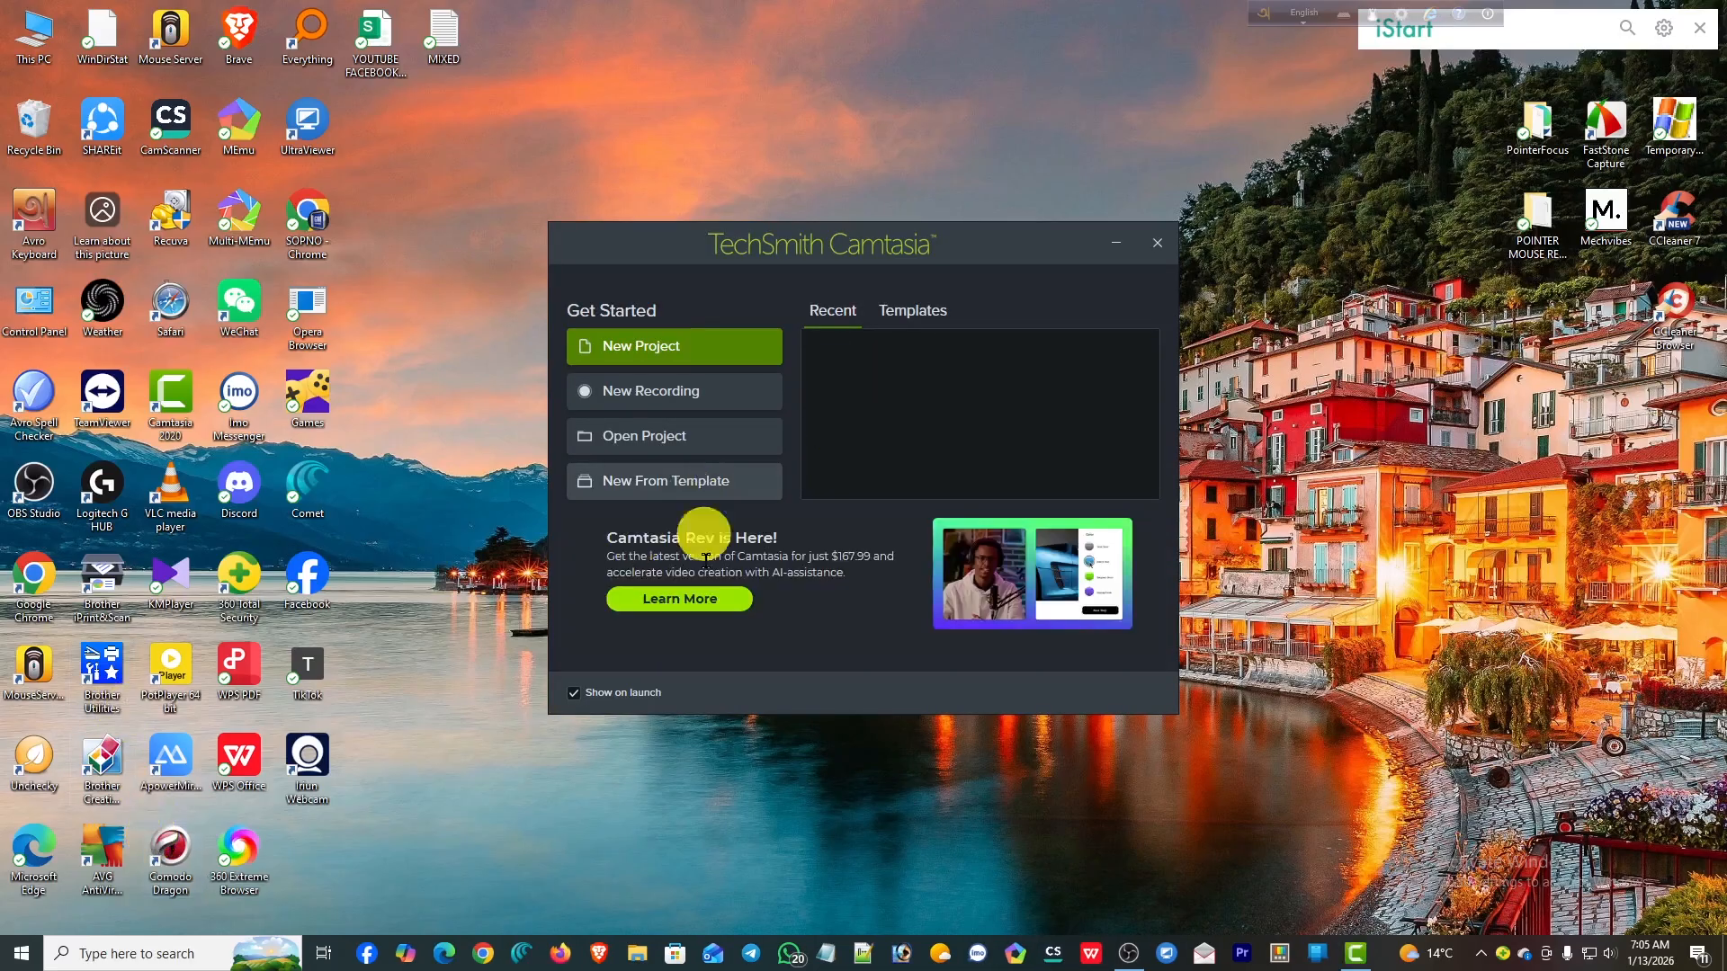
left_click(648, 347)
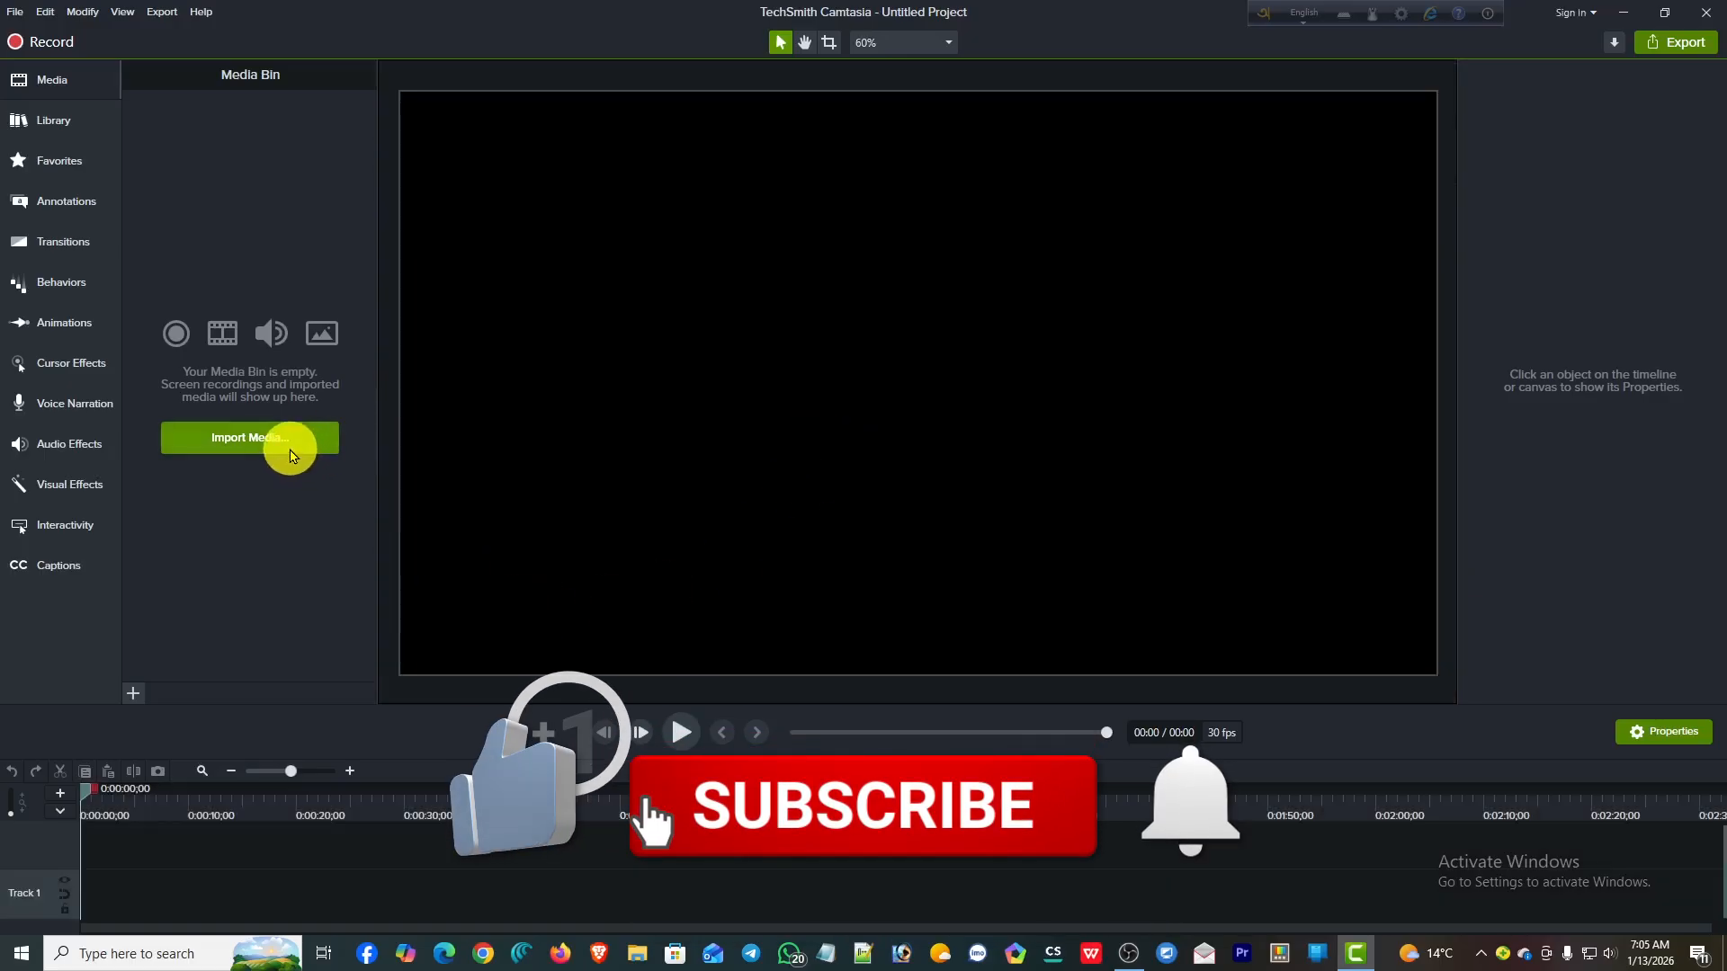
left_click(289, 454)
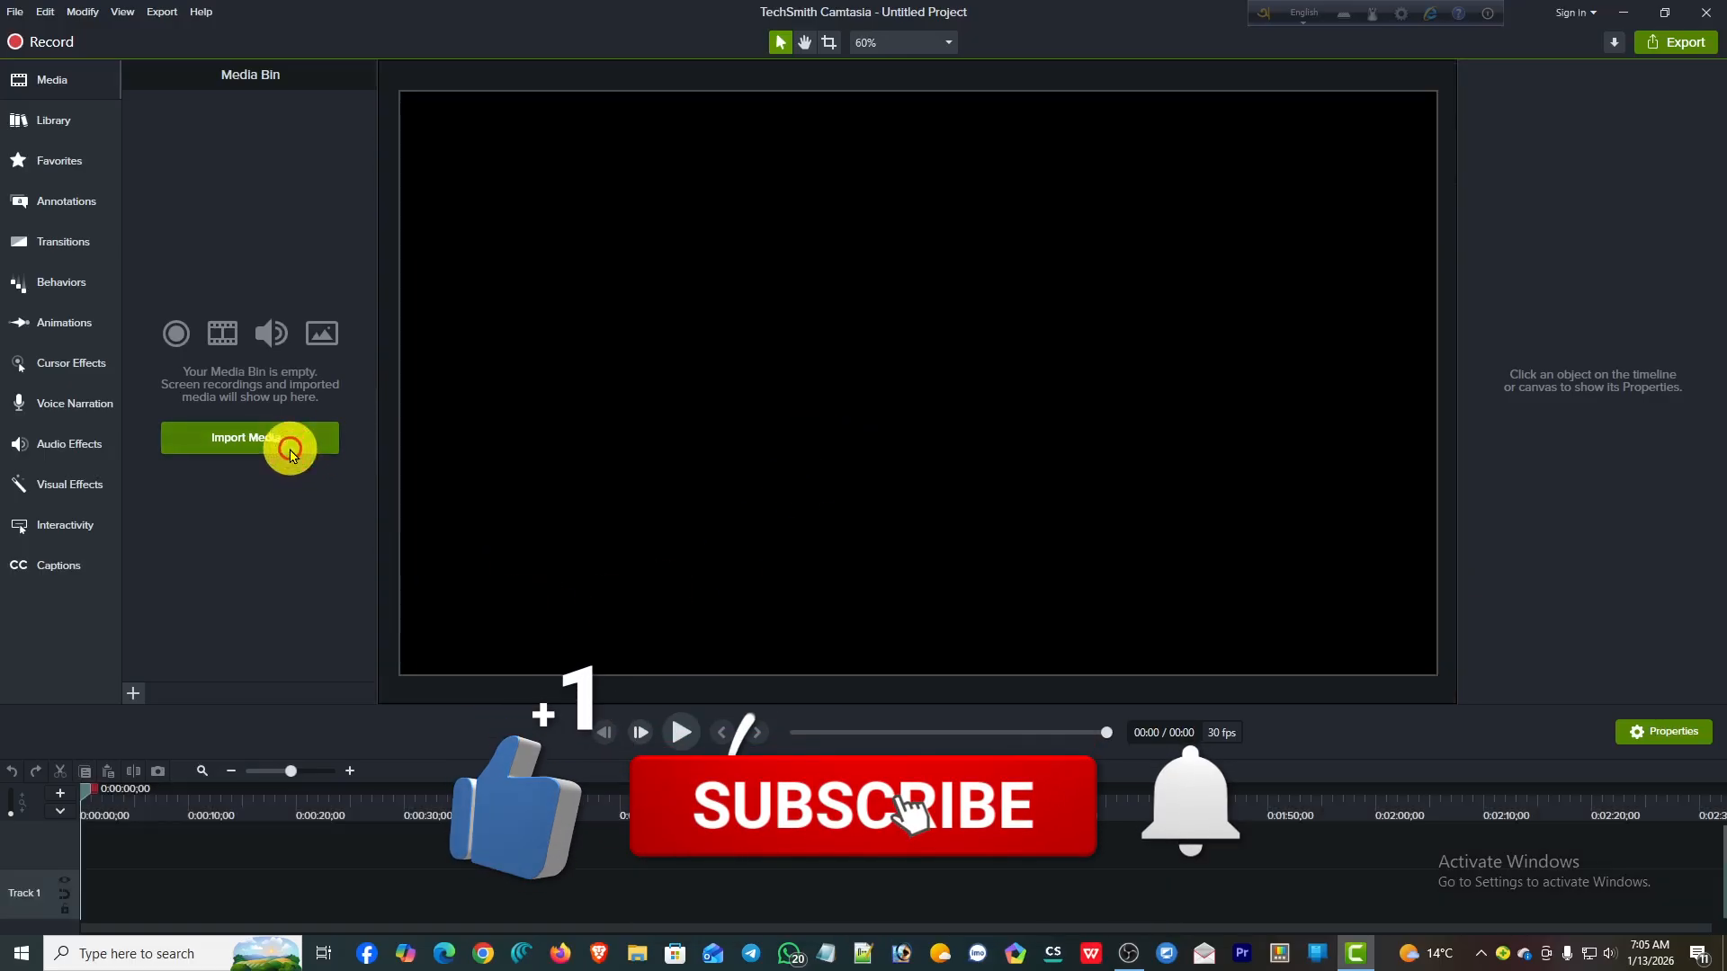
left_click(675, 191)
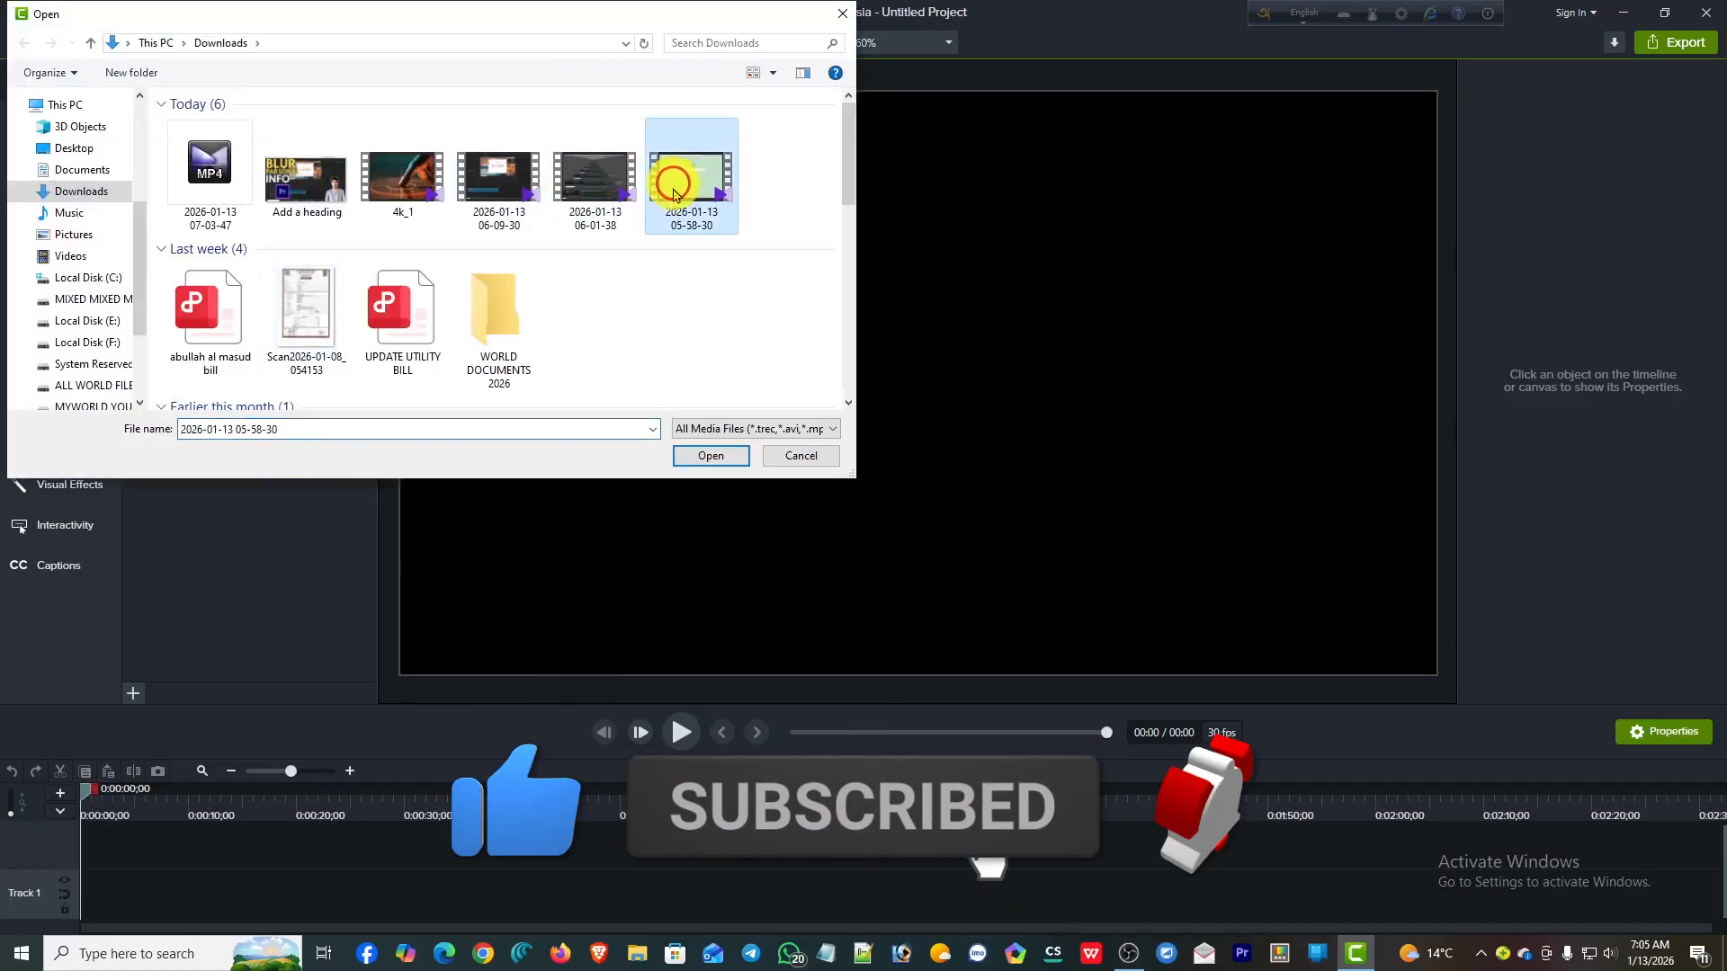
left_click(706, 454)
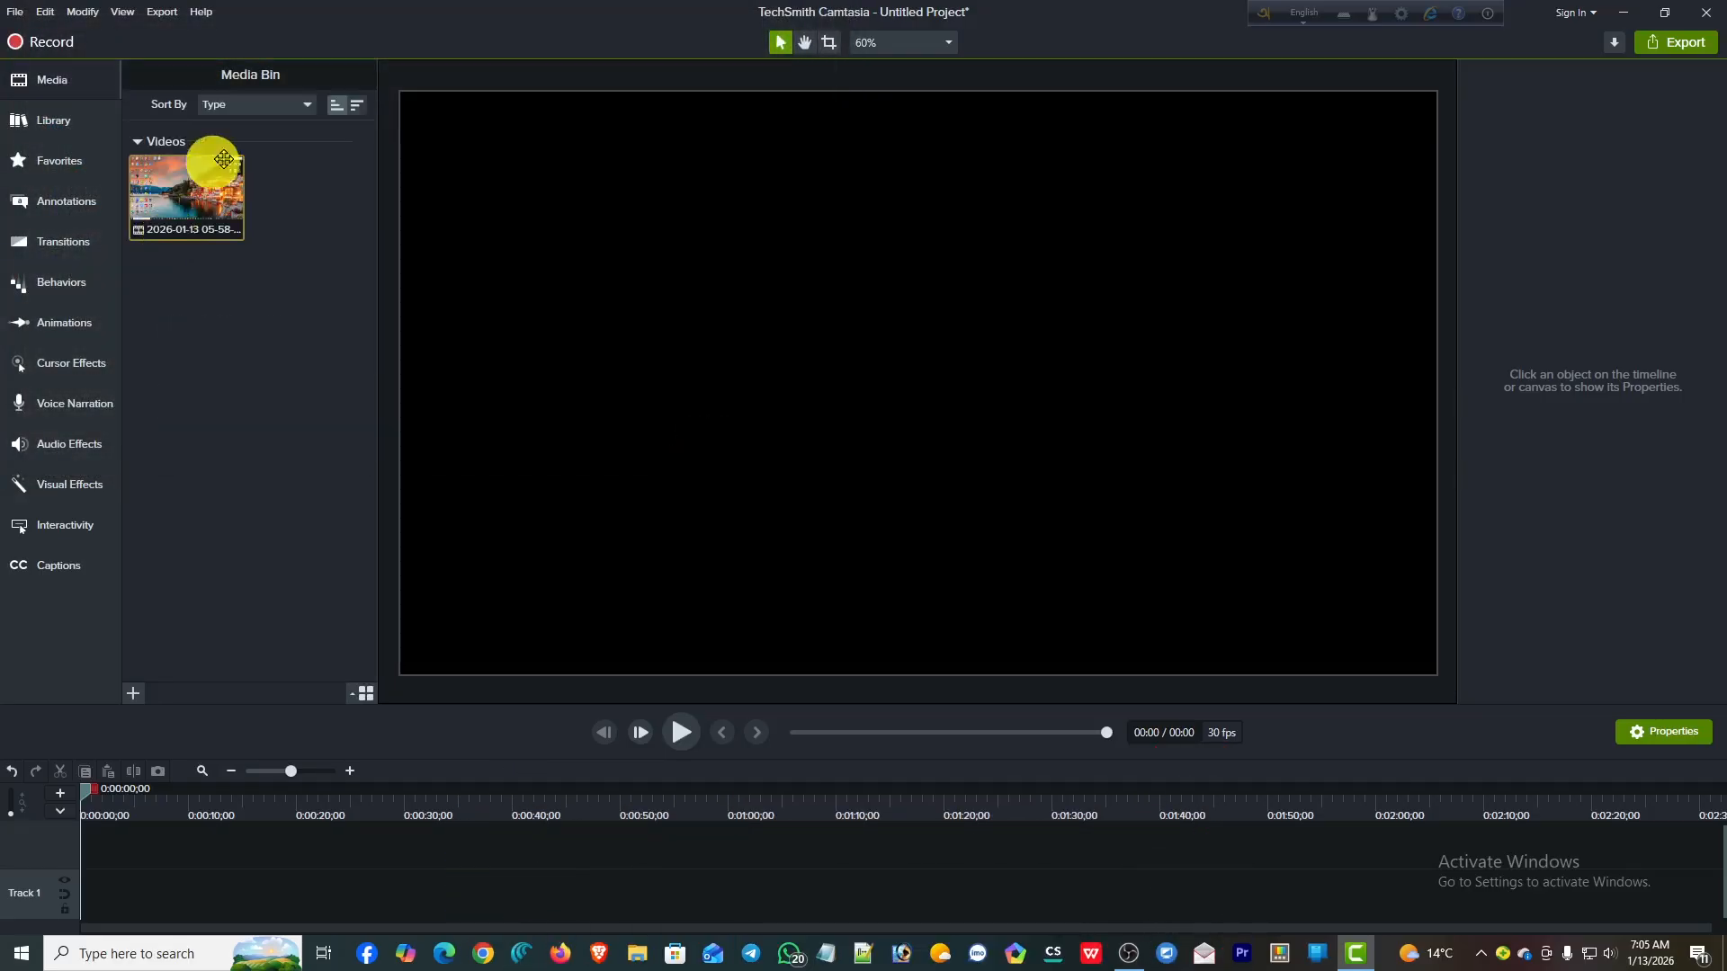
left_click_drag(207, 218, 81, 844)
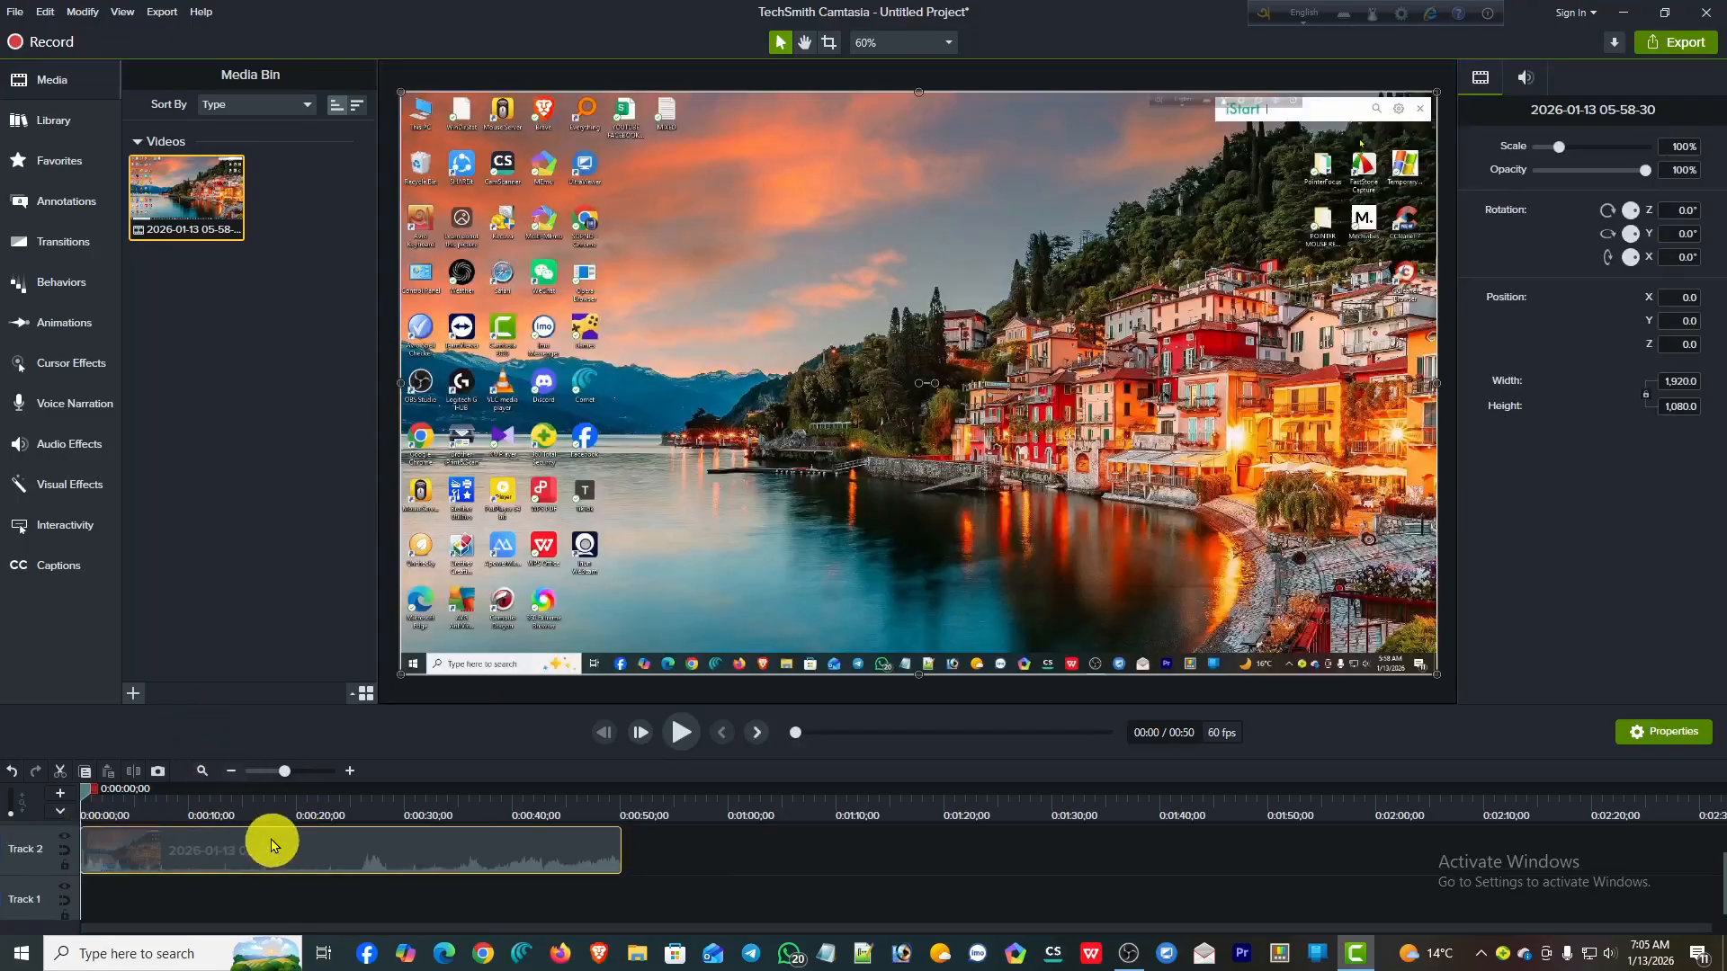
- Preview the opening seconds of the clip and park the playhead at 0:00:02;34, on the Chrome profile chooser
left_click_drag(87, 799, 103, 794)
left_click(681, 732)
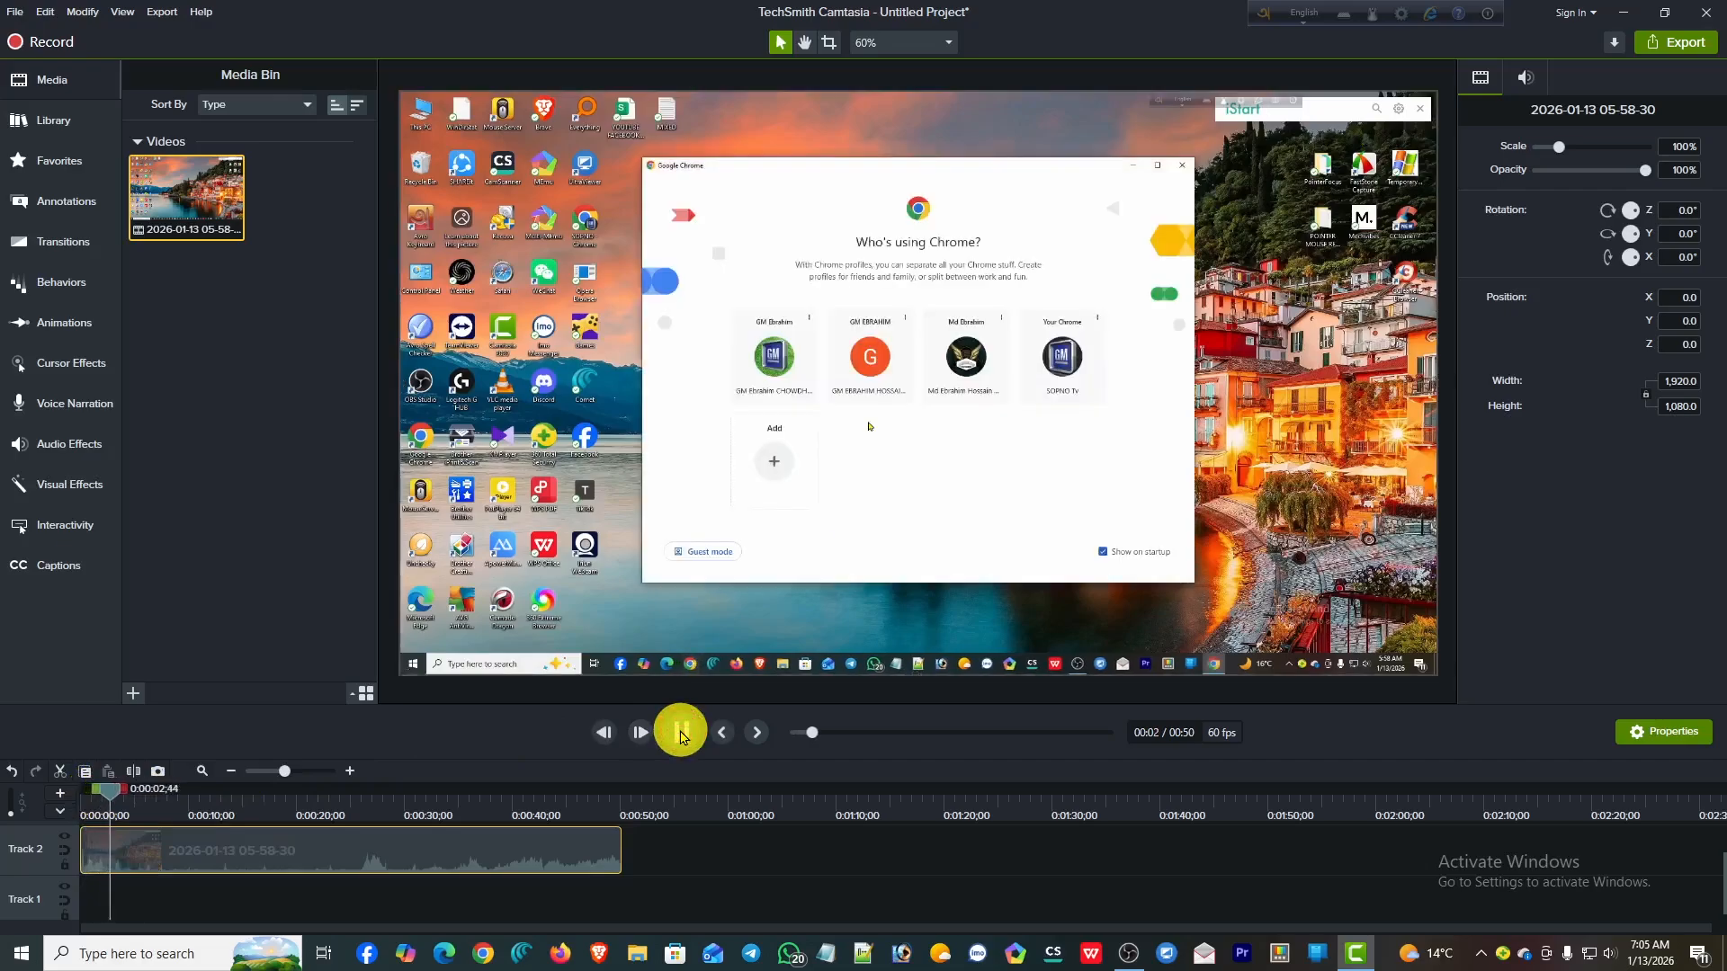
left_click(681, 732)
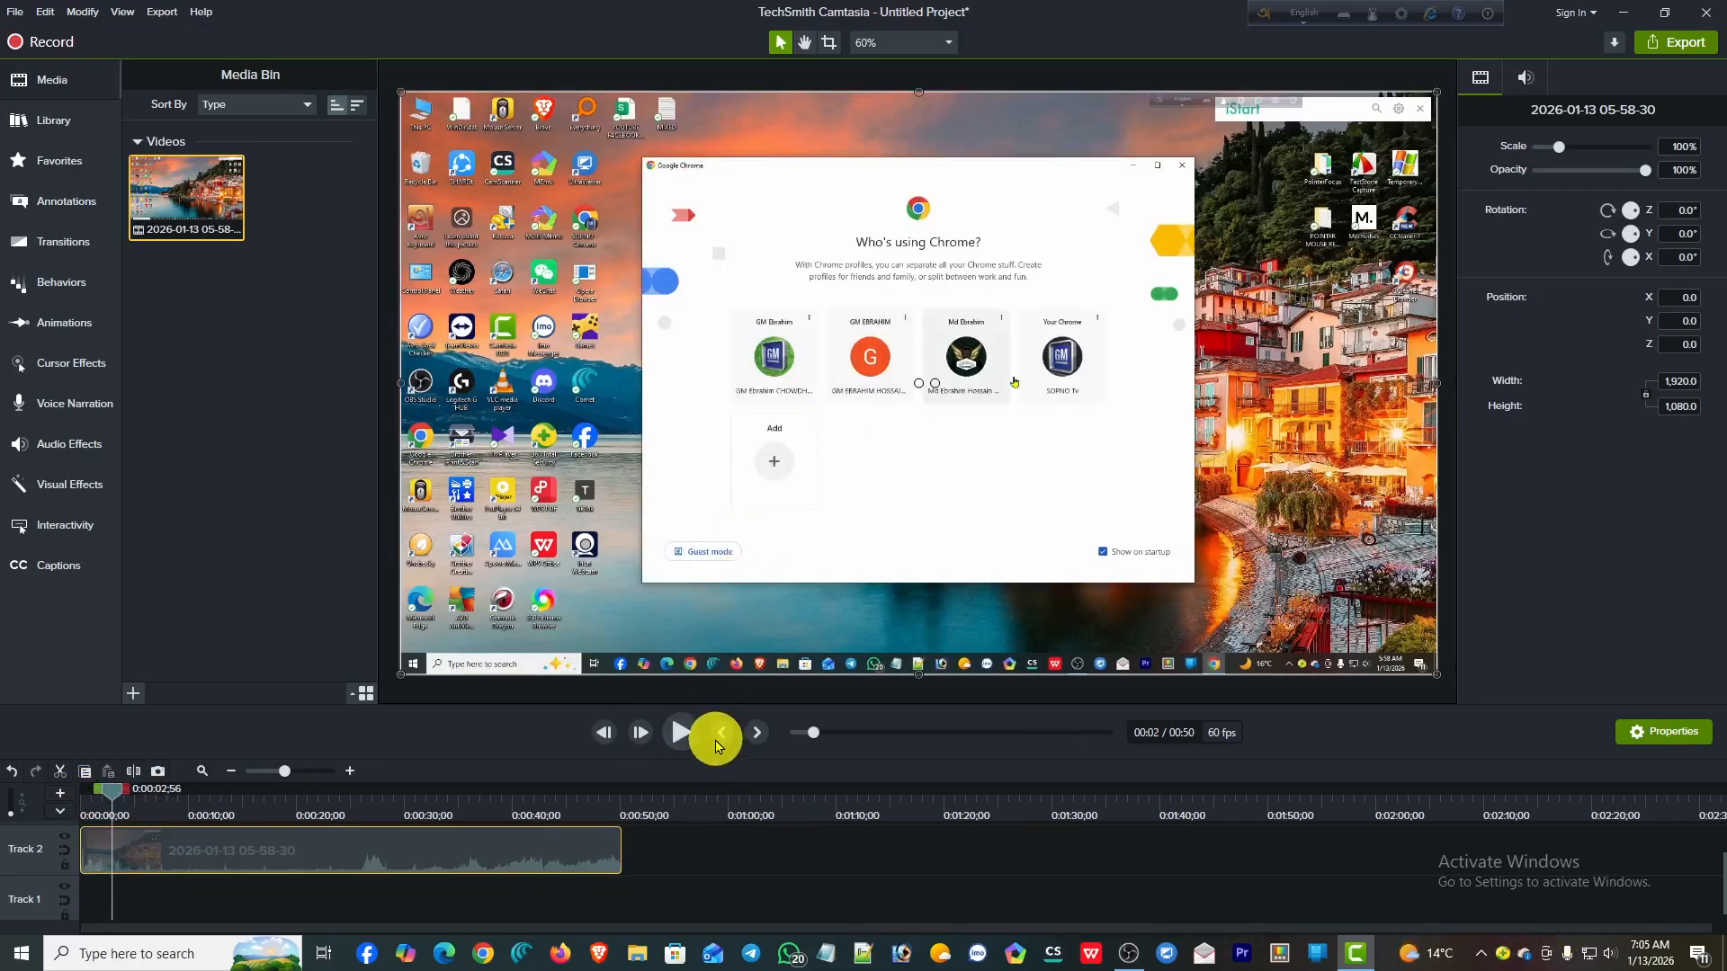
left_click(683, 735)
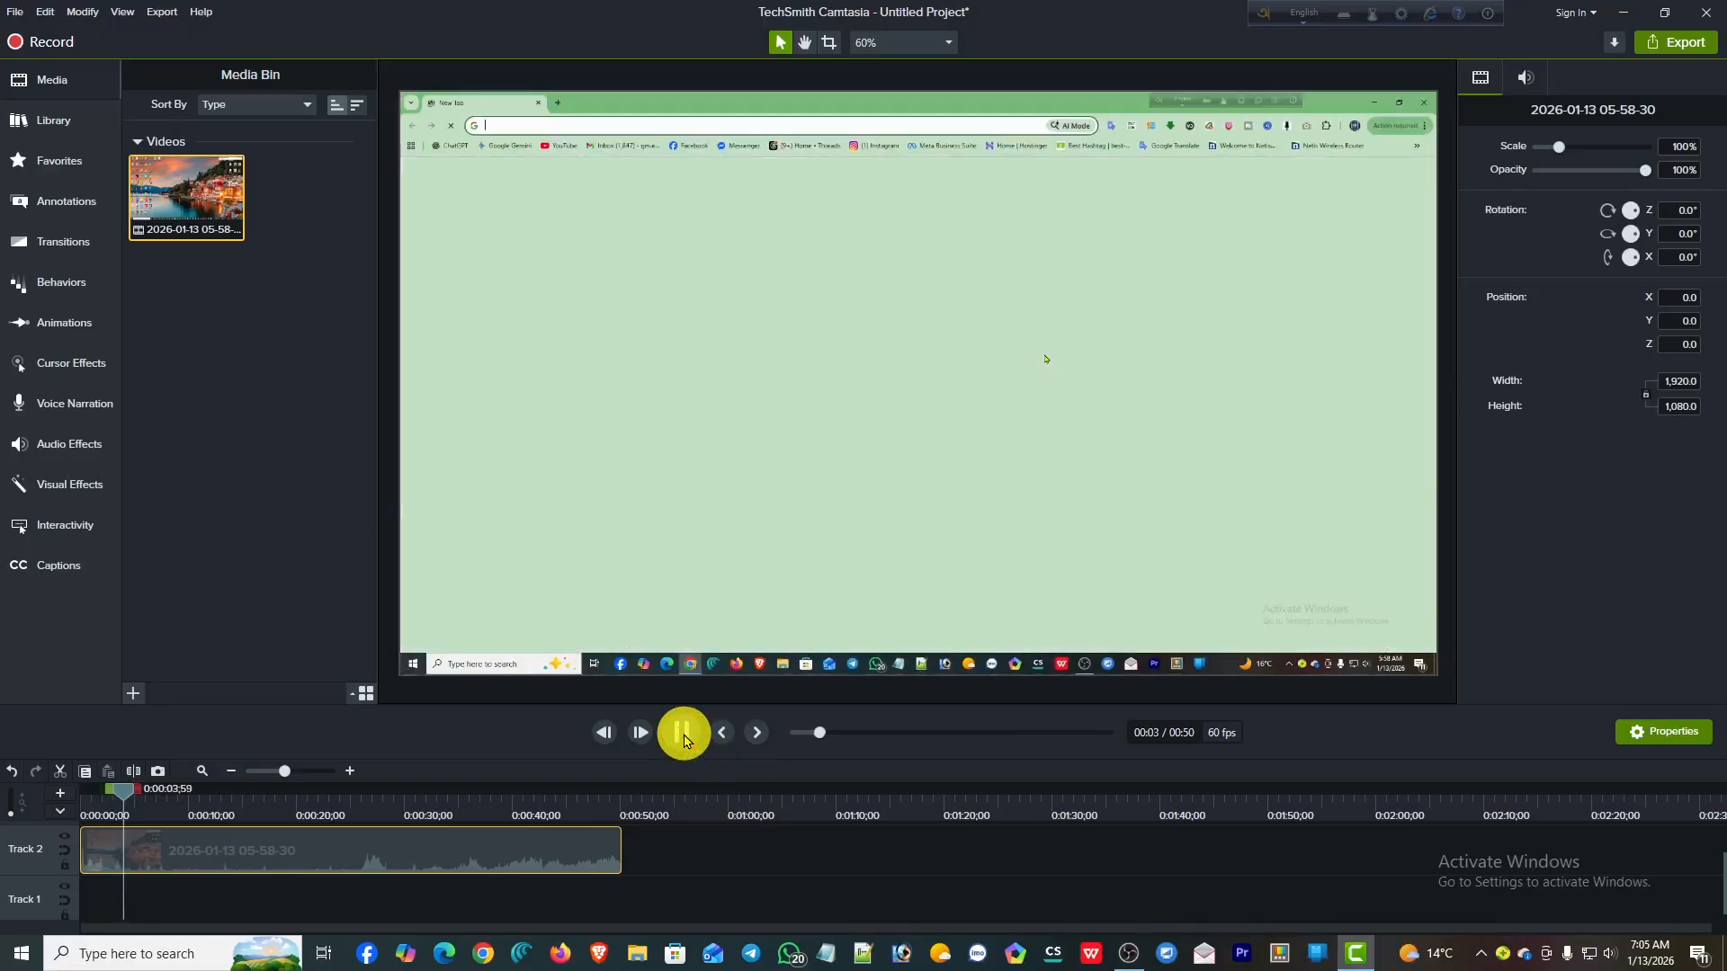
left_click(682, 735)
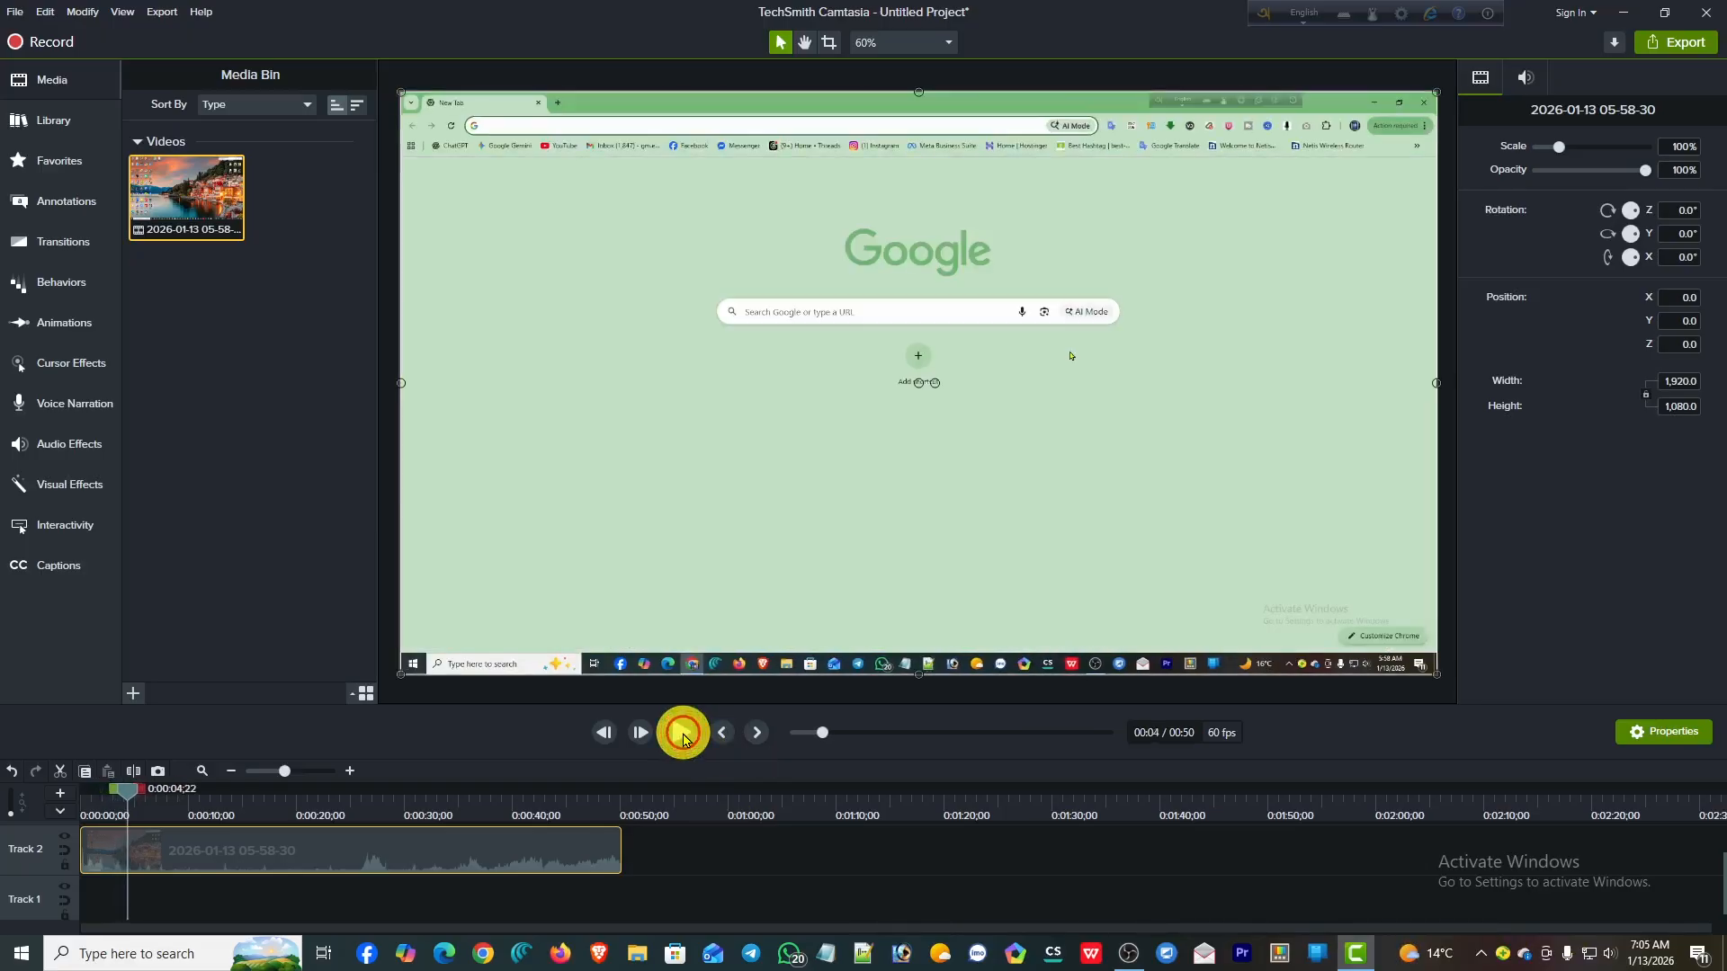
left_click(683, 735)
left_click(682, 735)
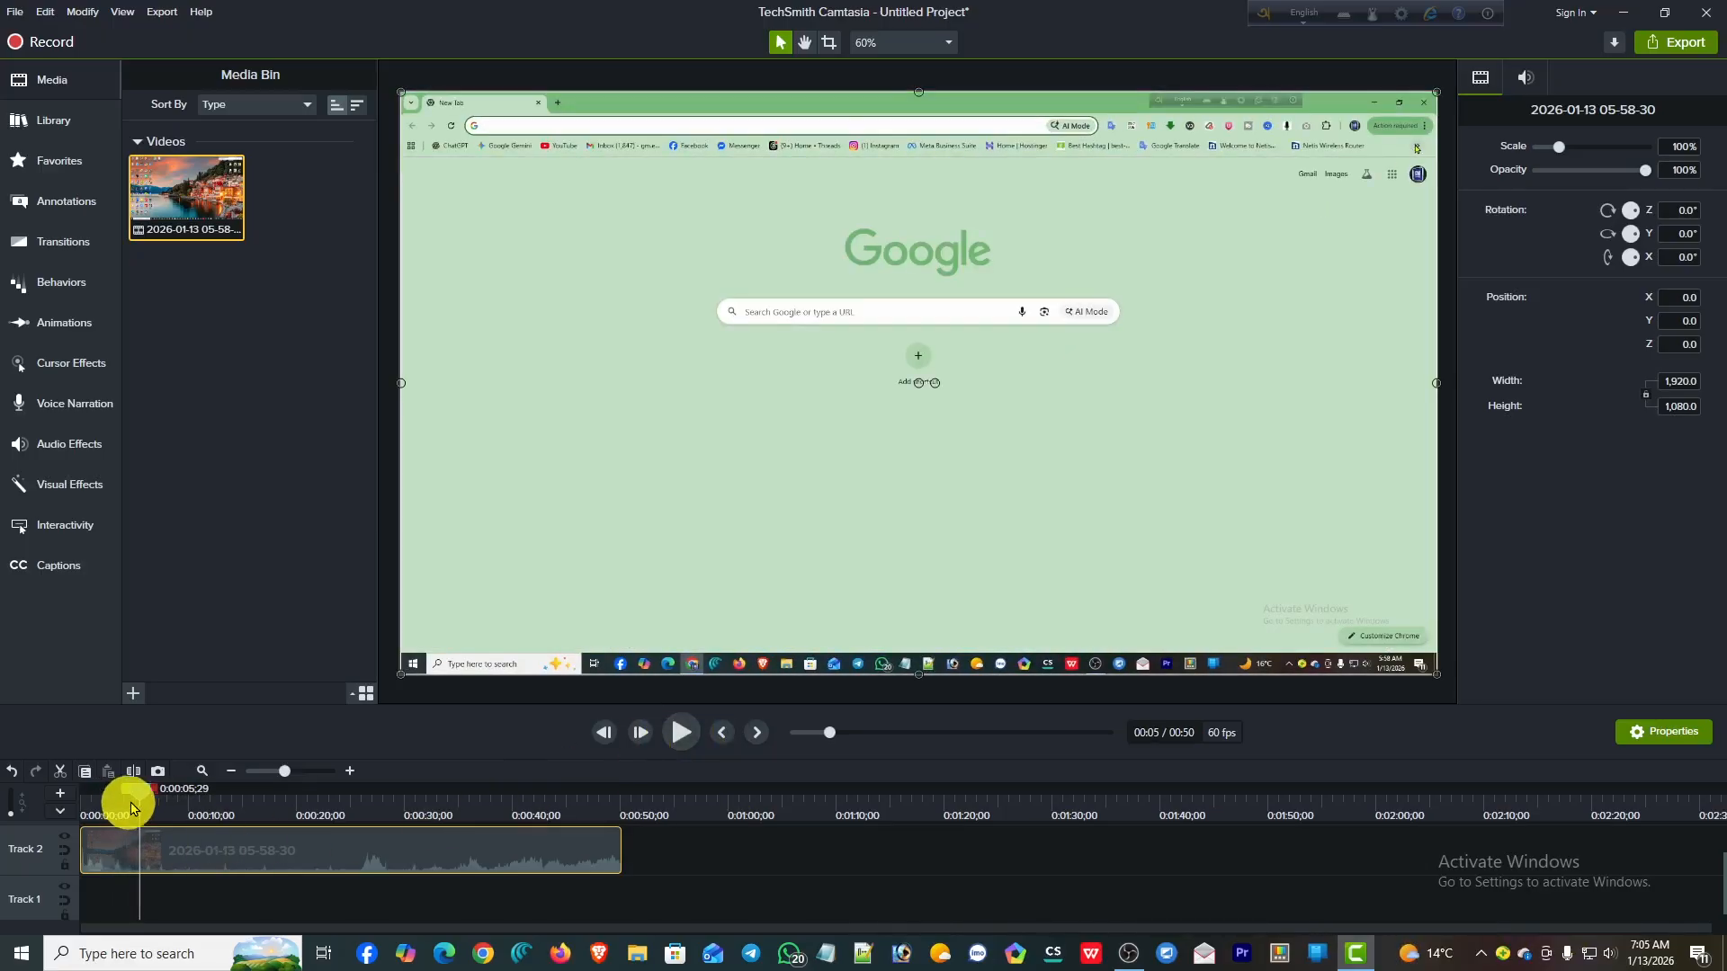
left_click_drag(142, 804, 108, 792)
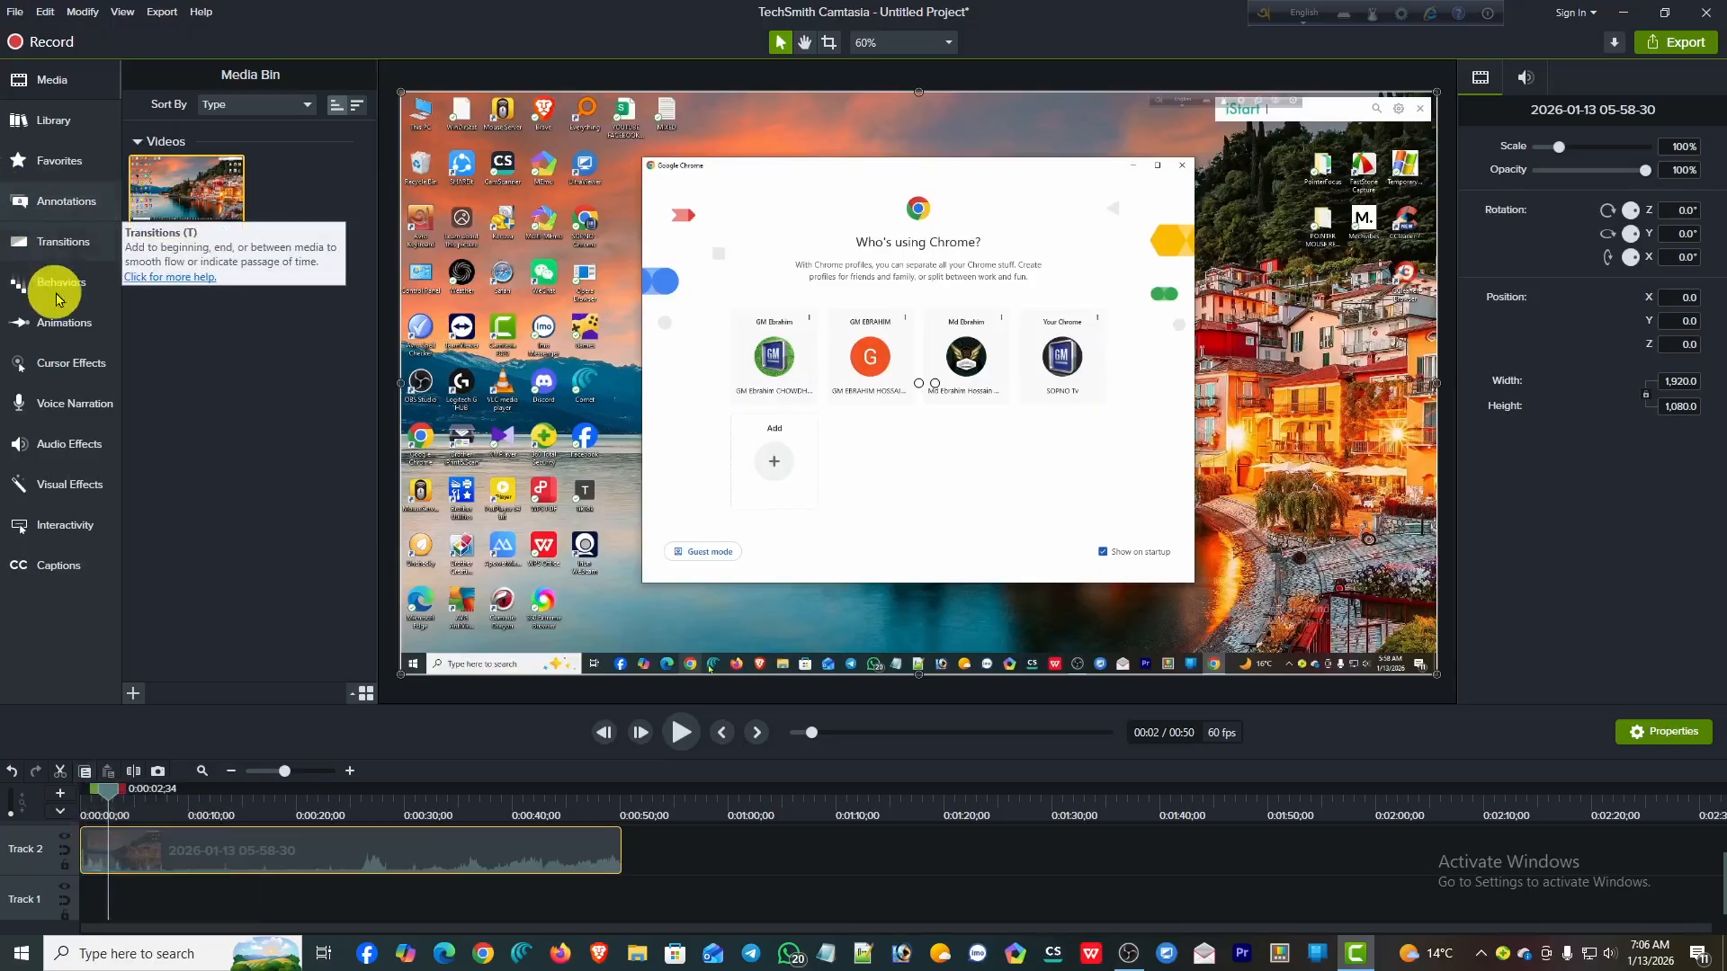
- Try out a Blur annotation across the four Chrome profiles at intensity 38.3 and delete it from the timeline
left_click(73, 209)
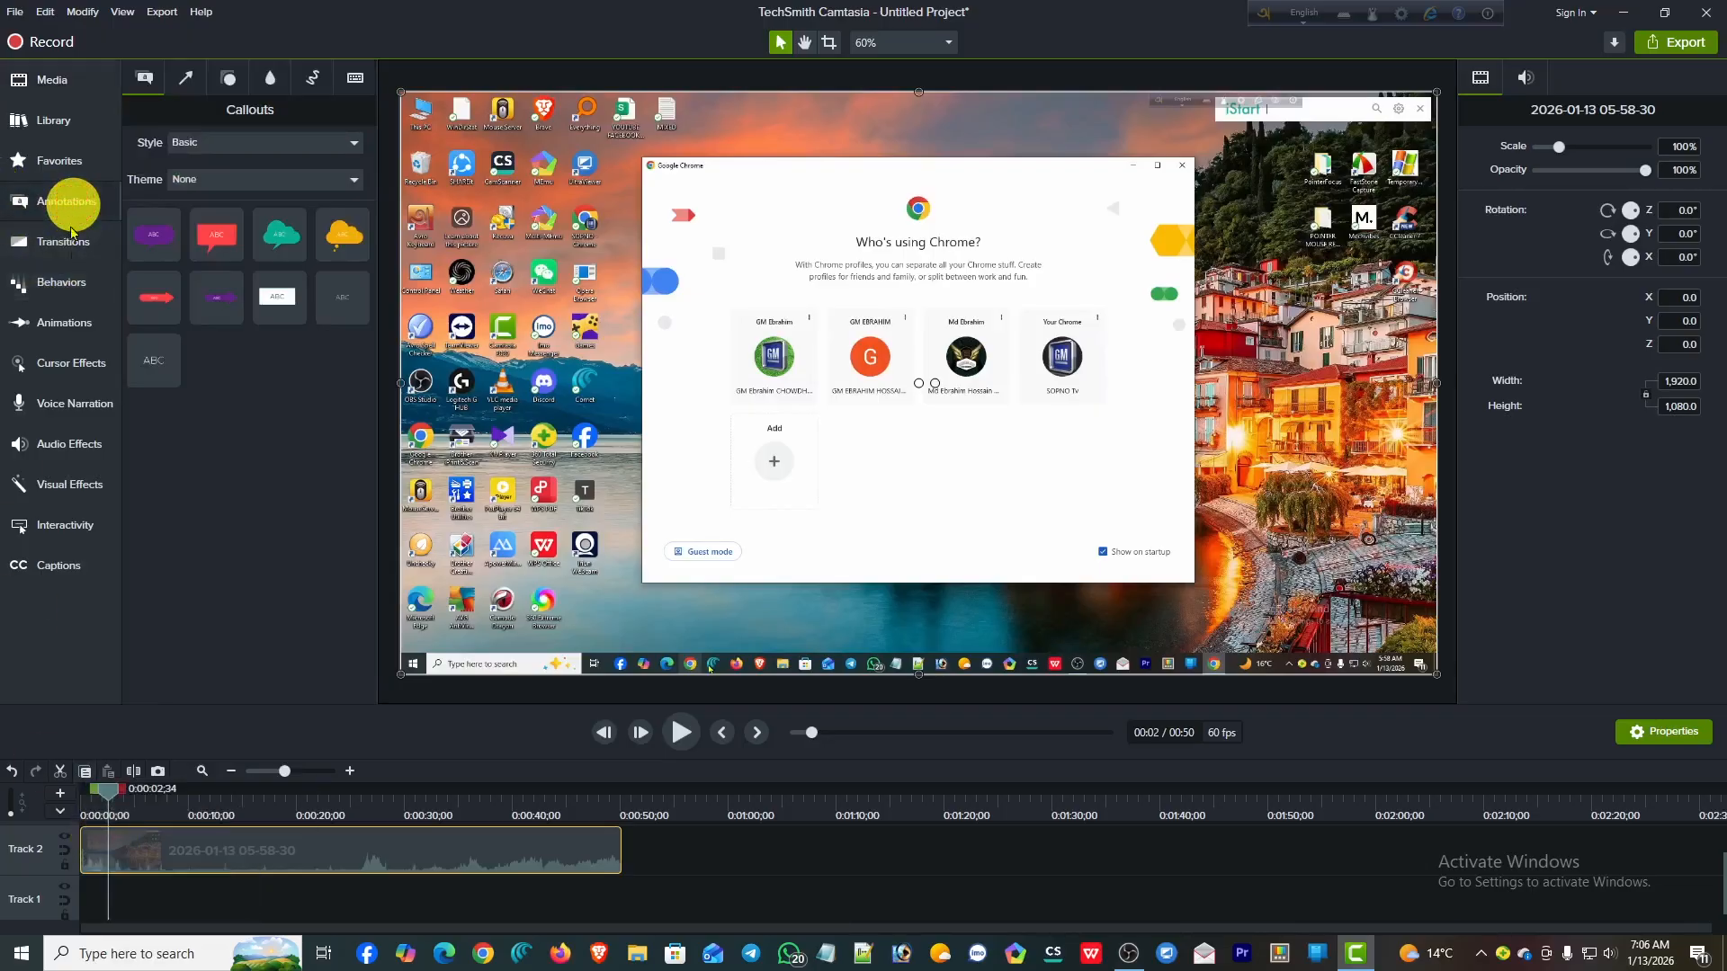
left_click(272, 79)
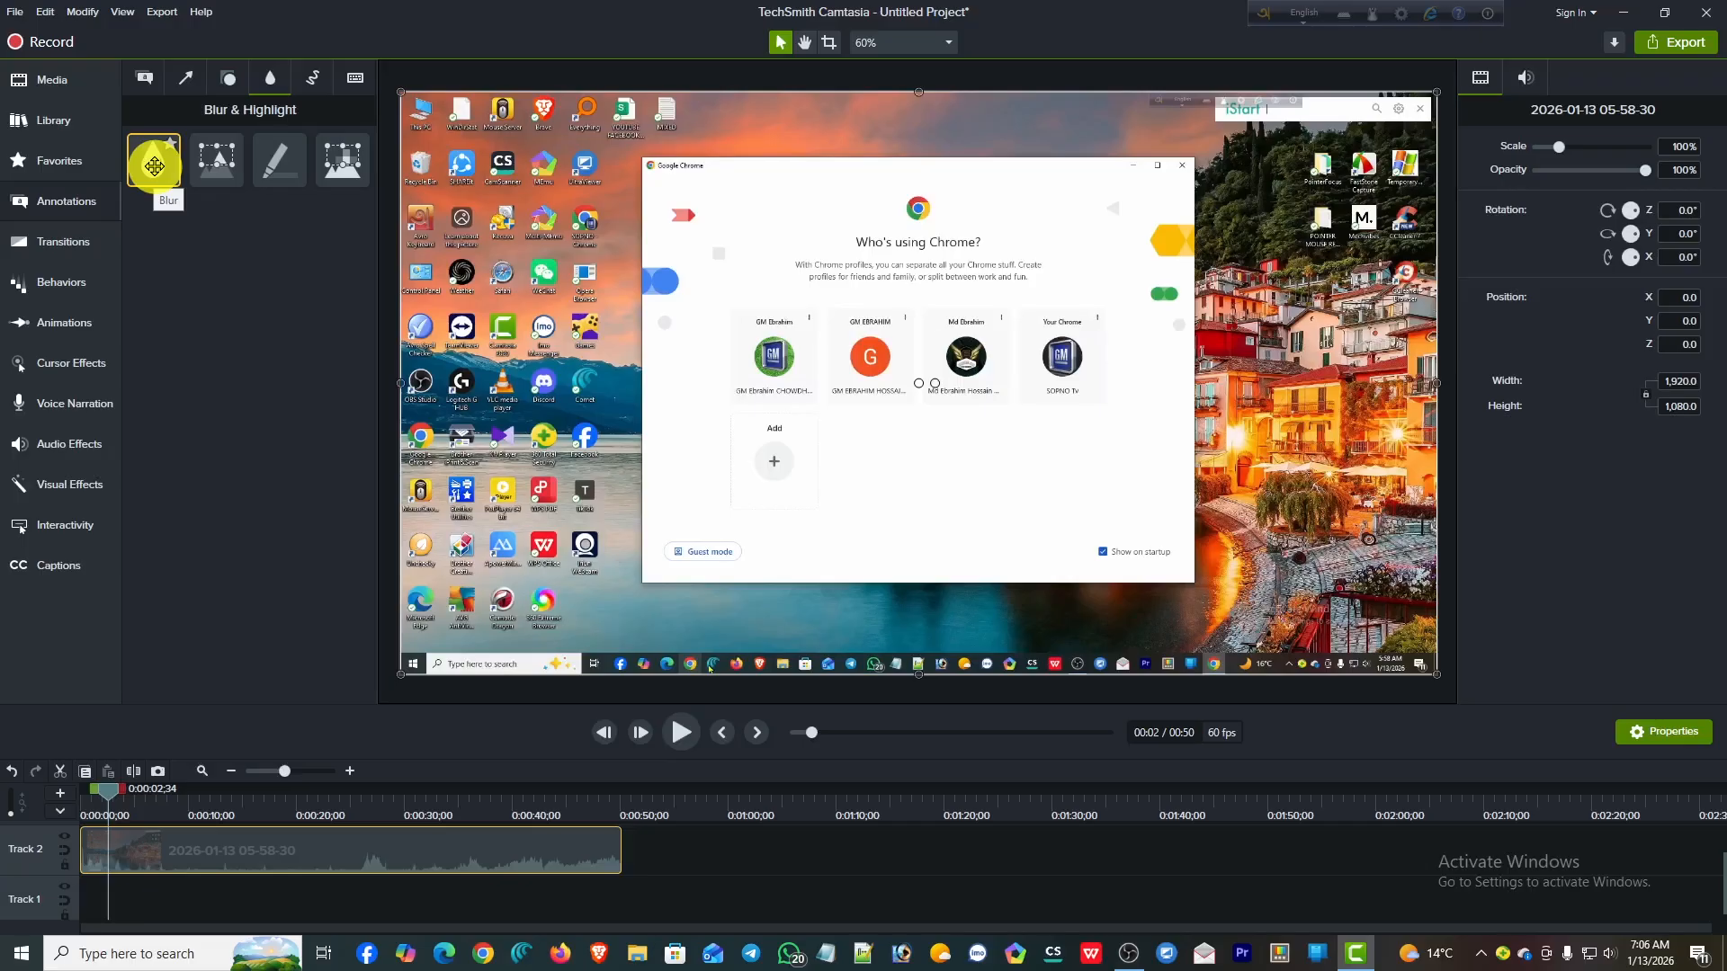
mouse_move(154, 165)
left_mouse_down()
mouse_move(744, 385)
mouse_move(854, 385)
left_mouse_up()
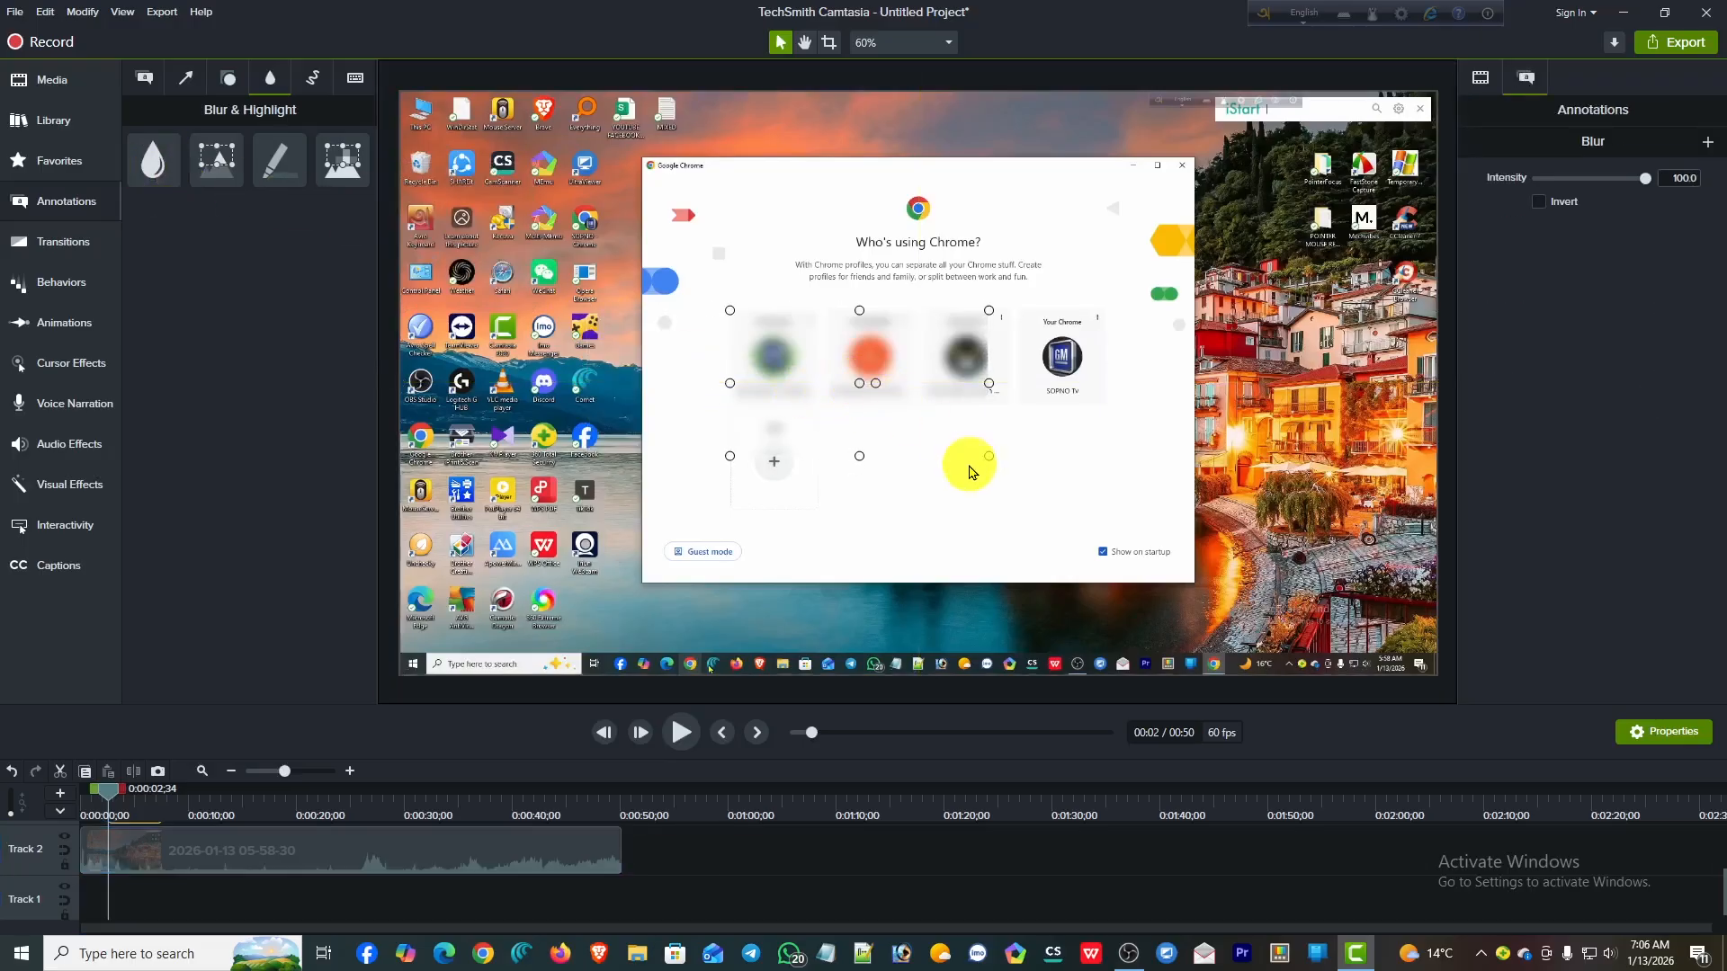
left_click_drag(987, 456, 1127, 420)
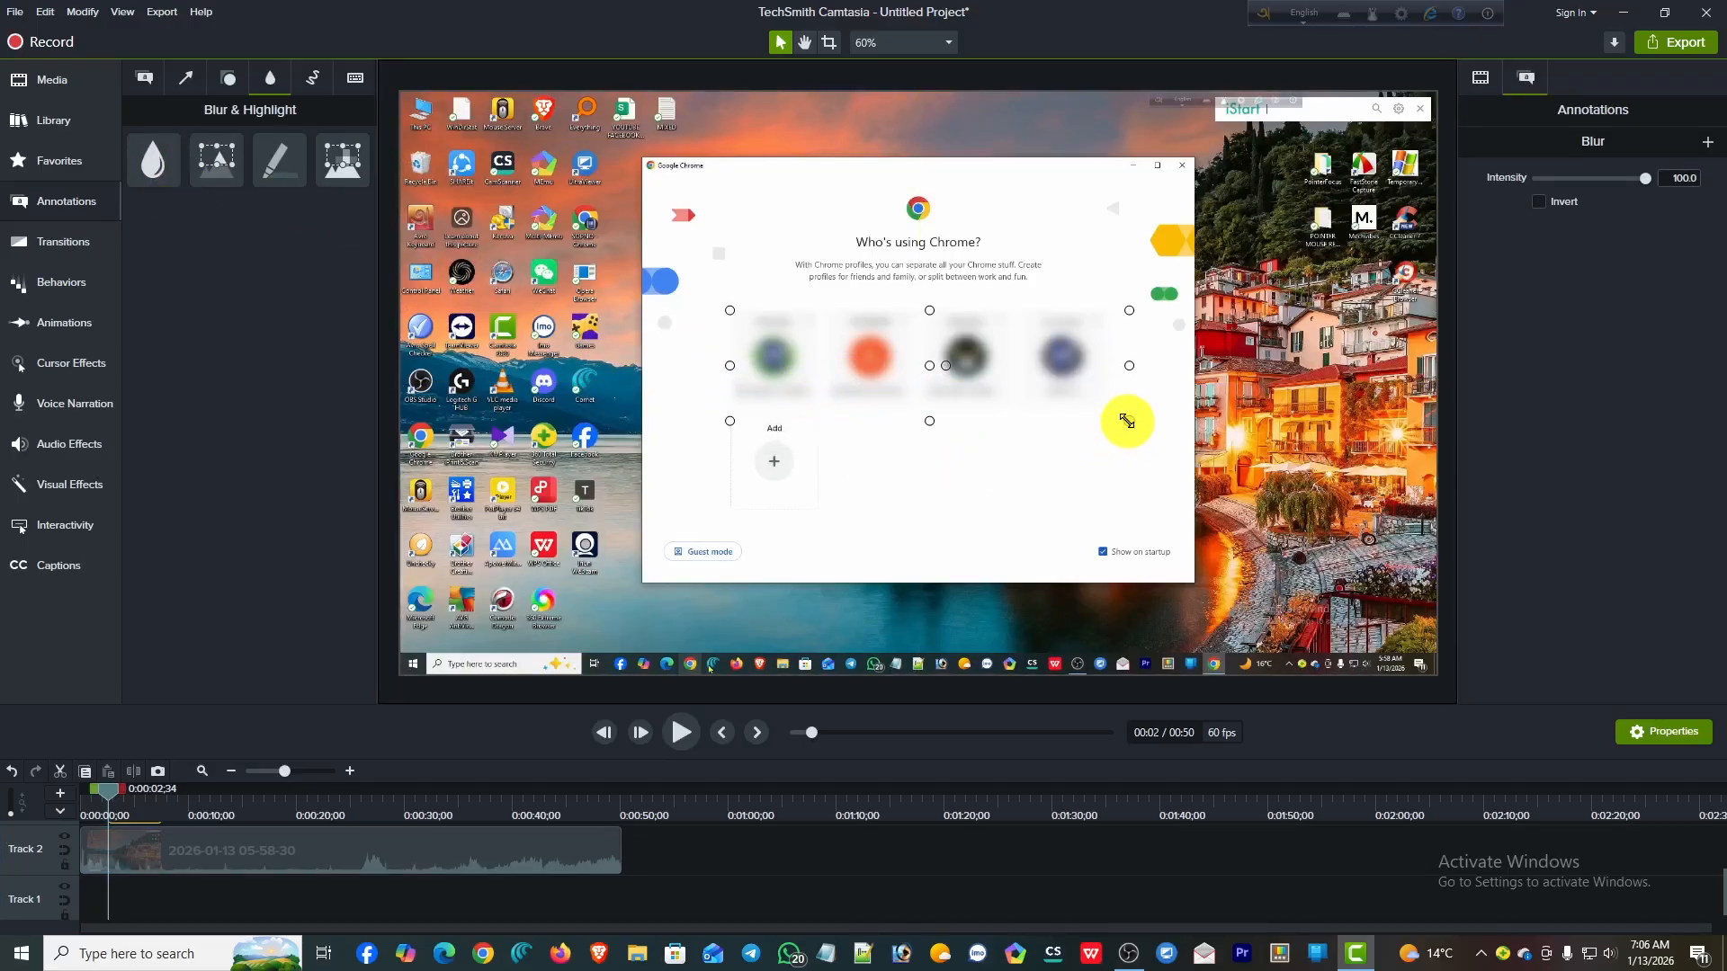
left_click(1583, 178)
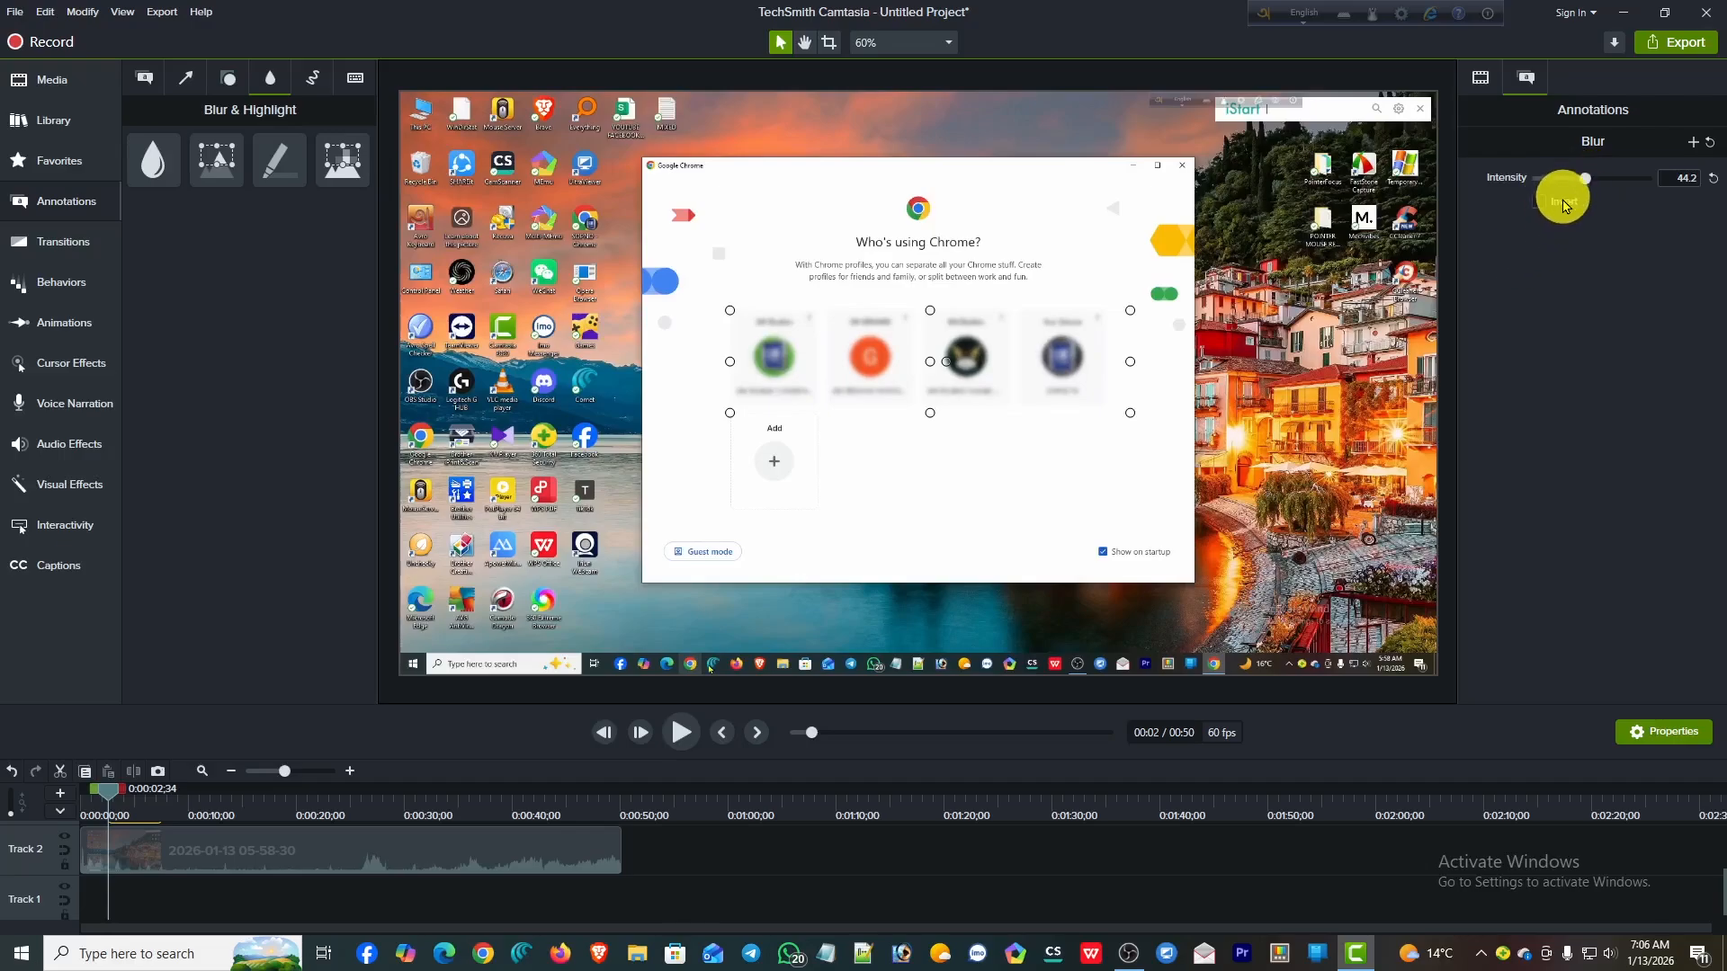
mouse_move(1571, 184)
left_mouse_down()
mouse_move(1634, 181)
mouse_move(1562, 174)
mouse_move(1582, 181)
left_mouse_up()
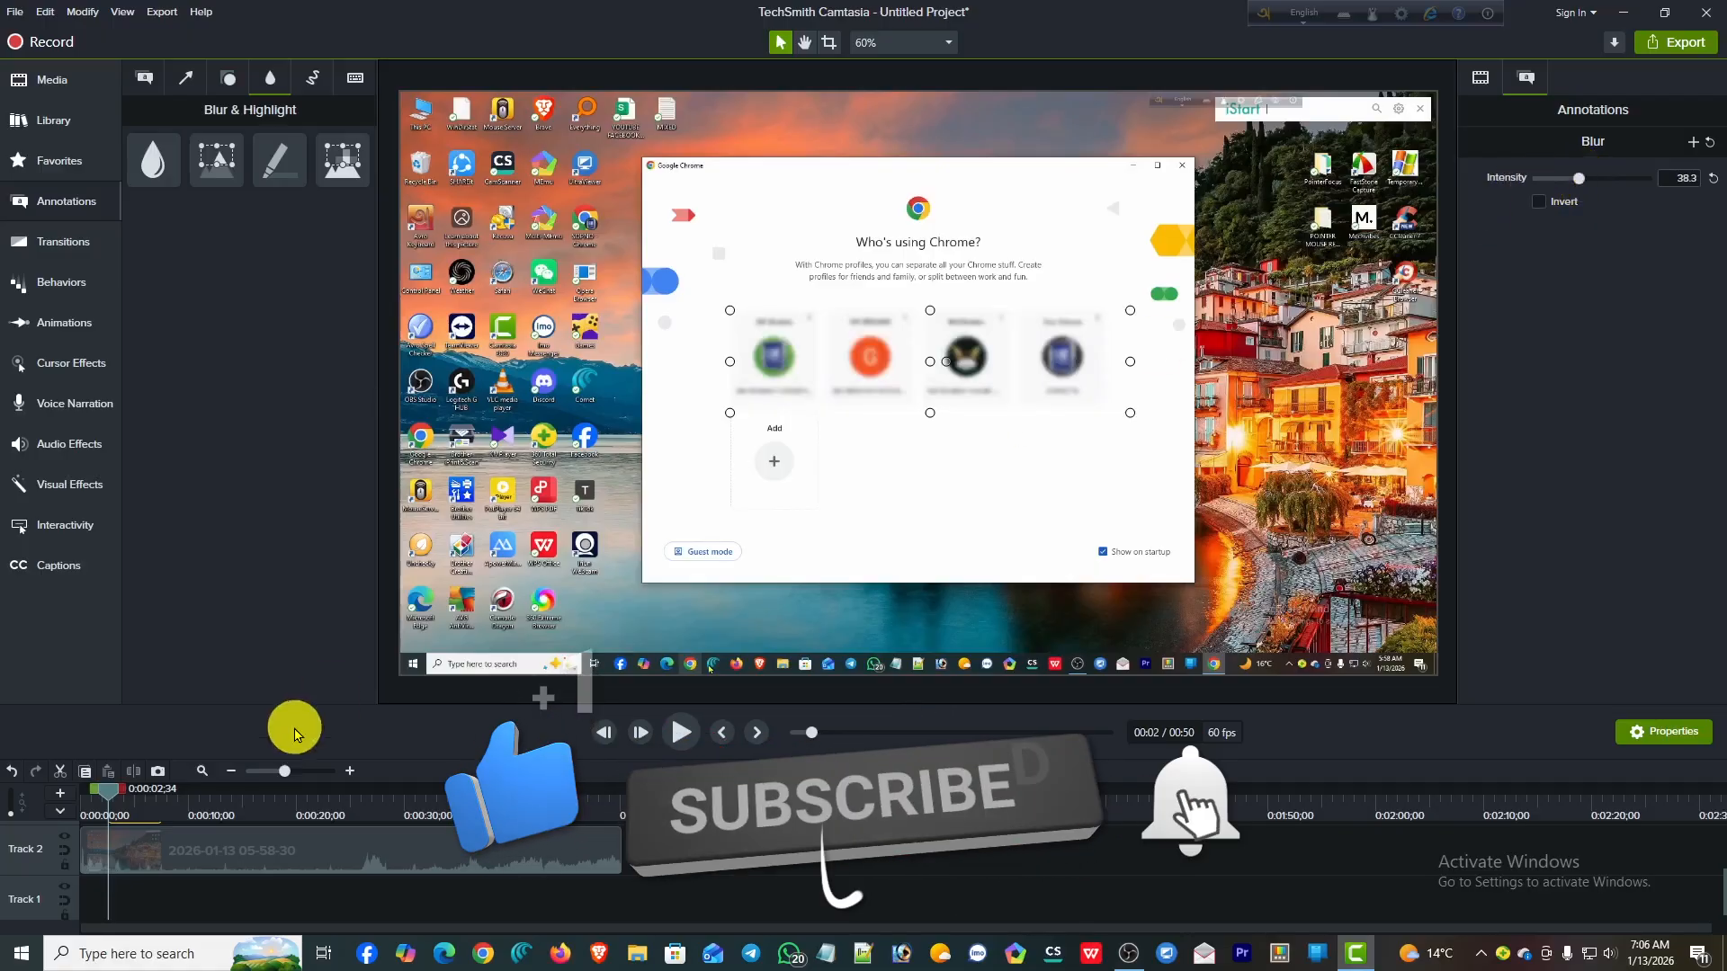
scroll(185, 871, "up", 2)
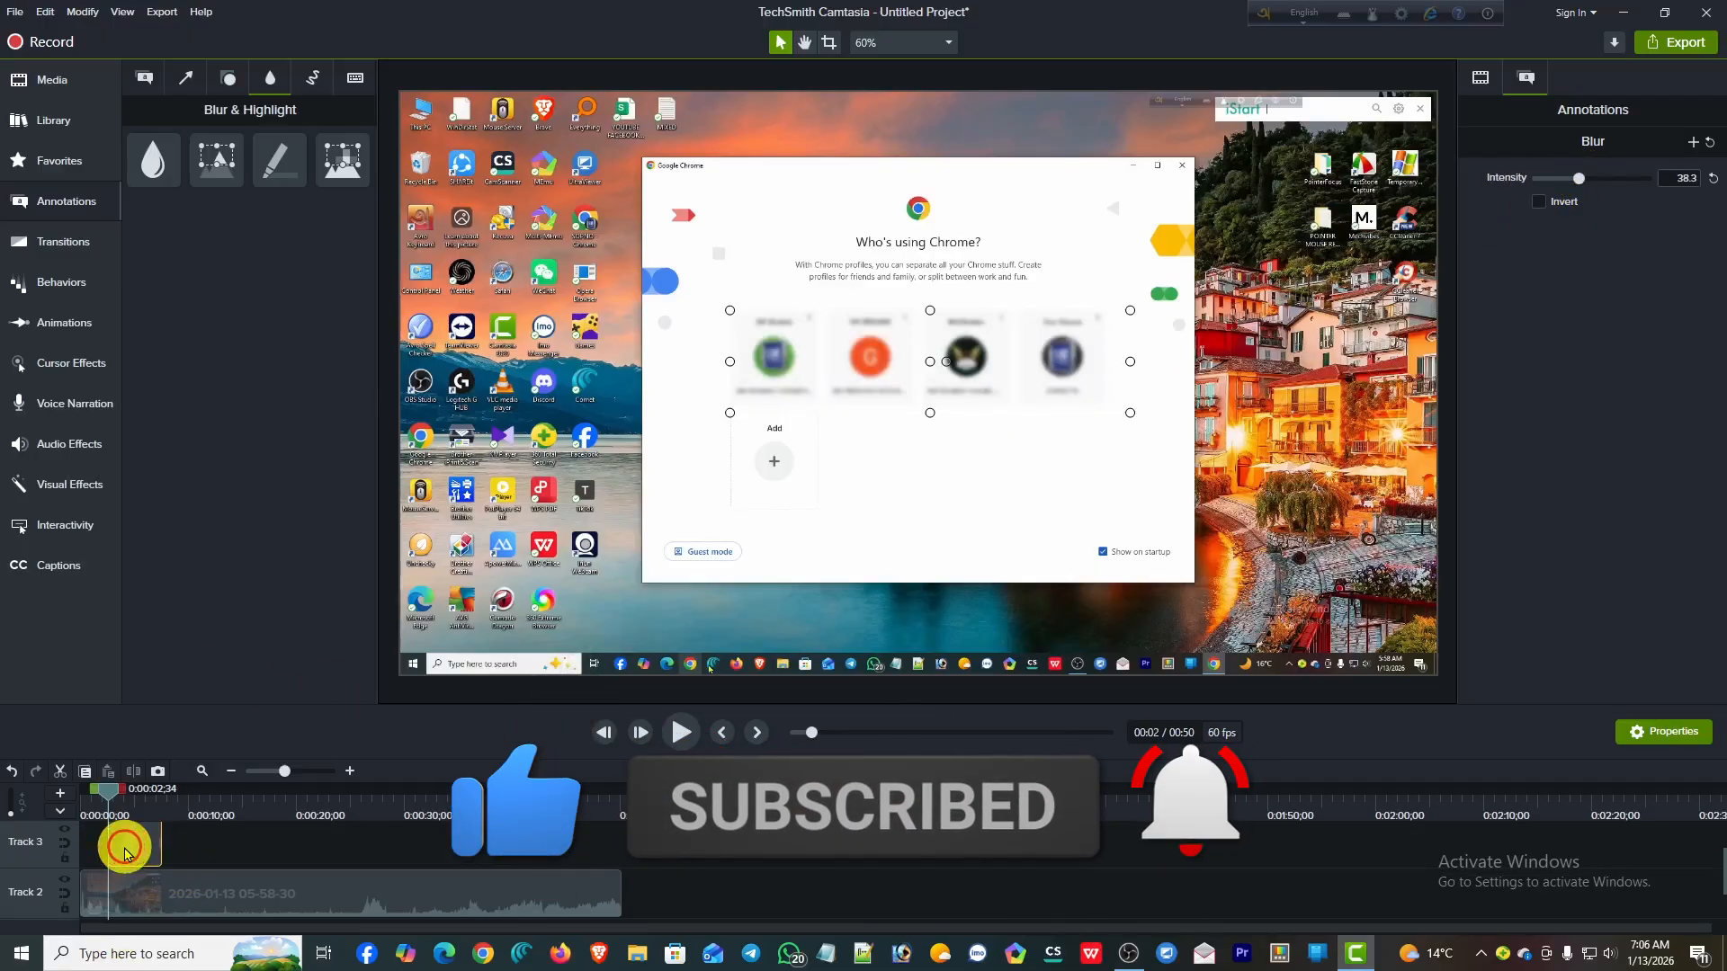
key("Delete")
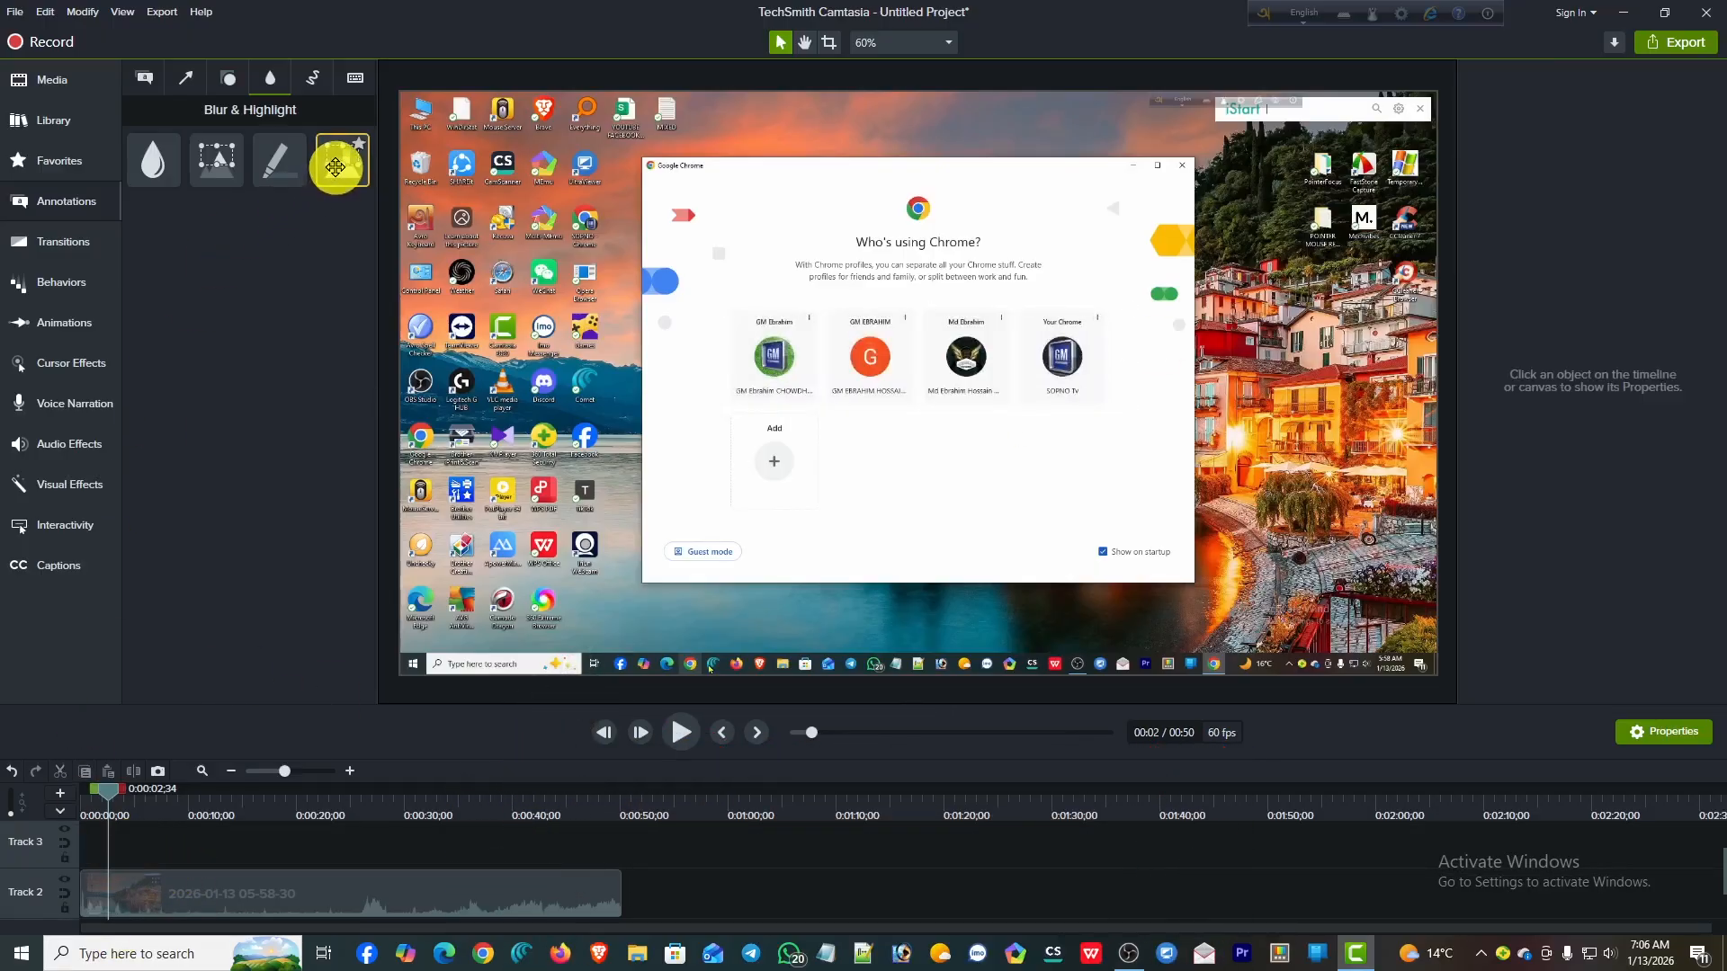
- Try out a Spotlight/Pixelate annotation across the four Chrome profiles at intensity 41.7 and delete it from the timeline
left_click_drag(340, 168, 843, 365)
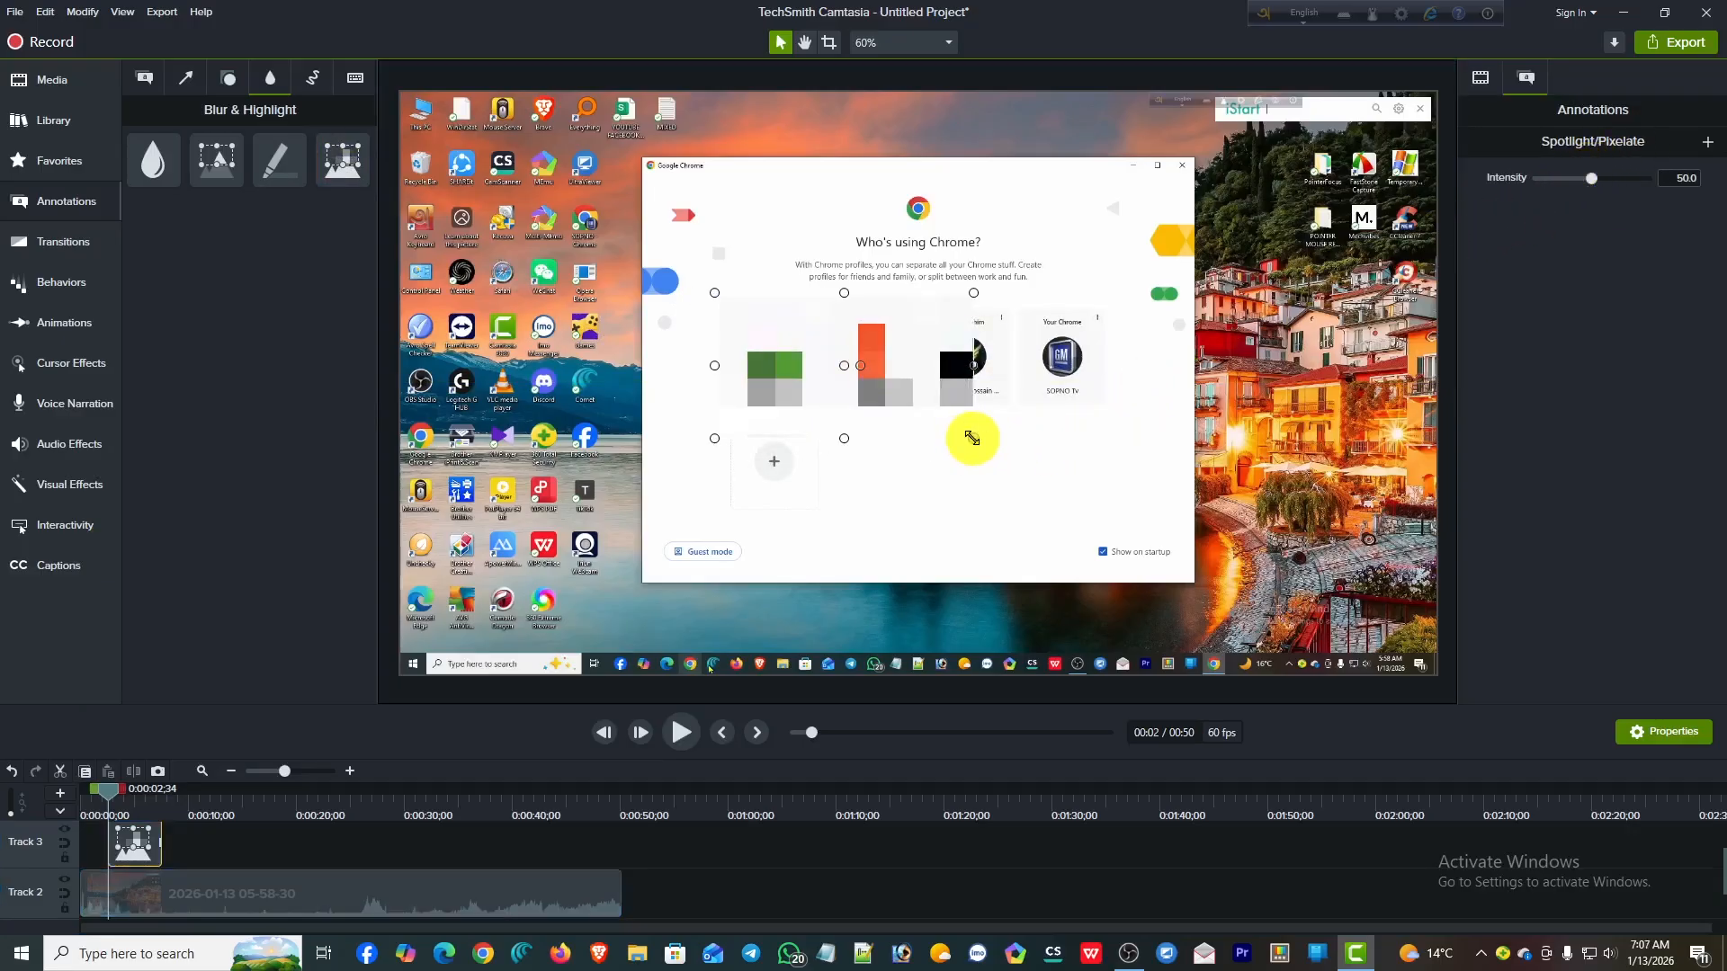
left_click_drag(972, 438, 1123, 428)
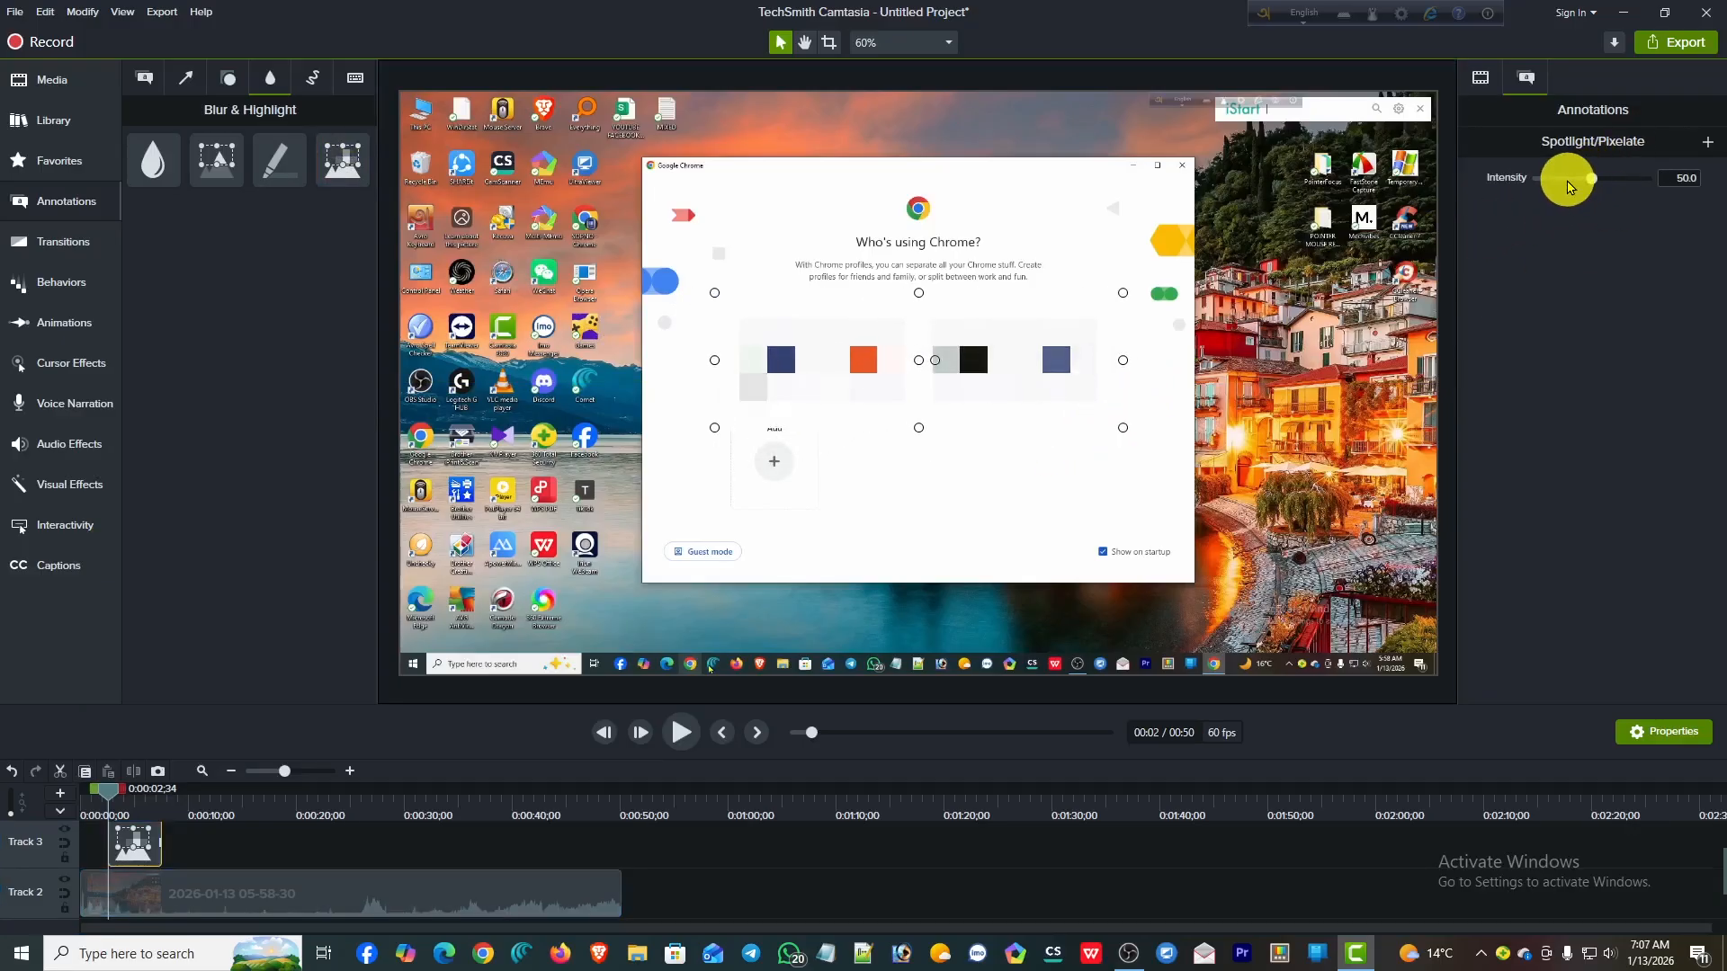
left_click(1567, 179)
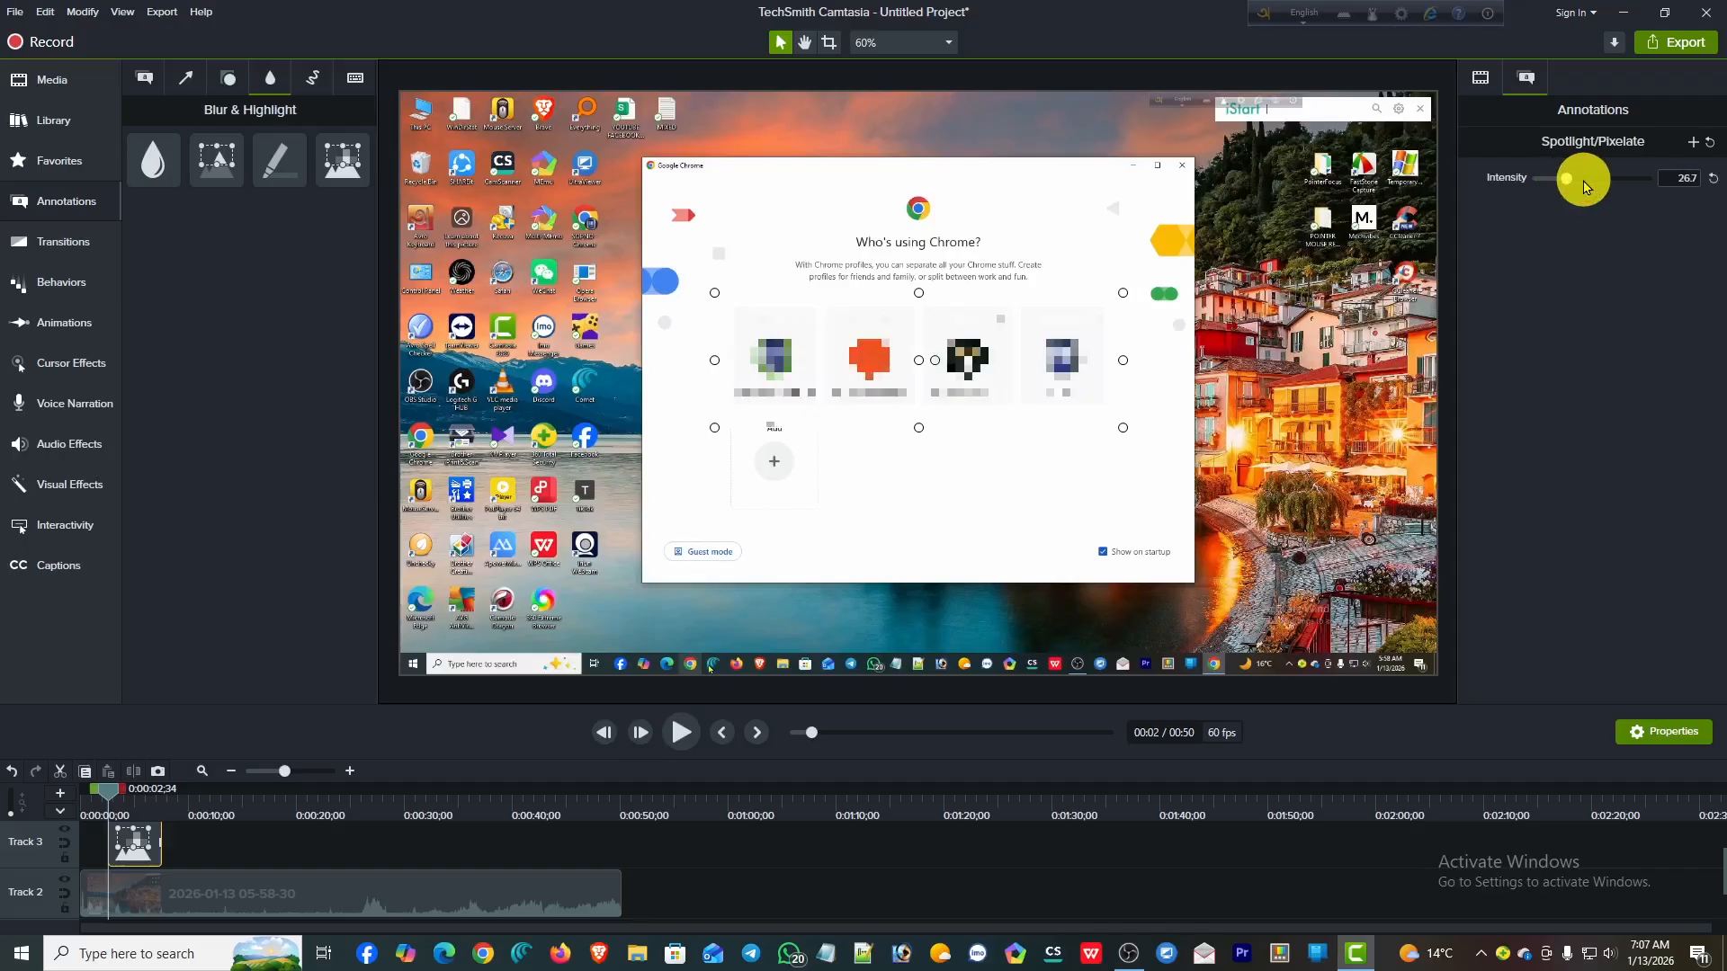
left_click(1583, 180)
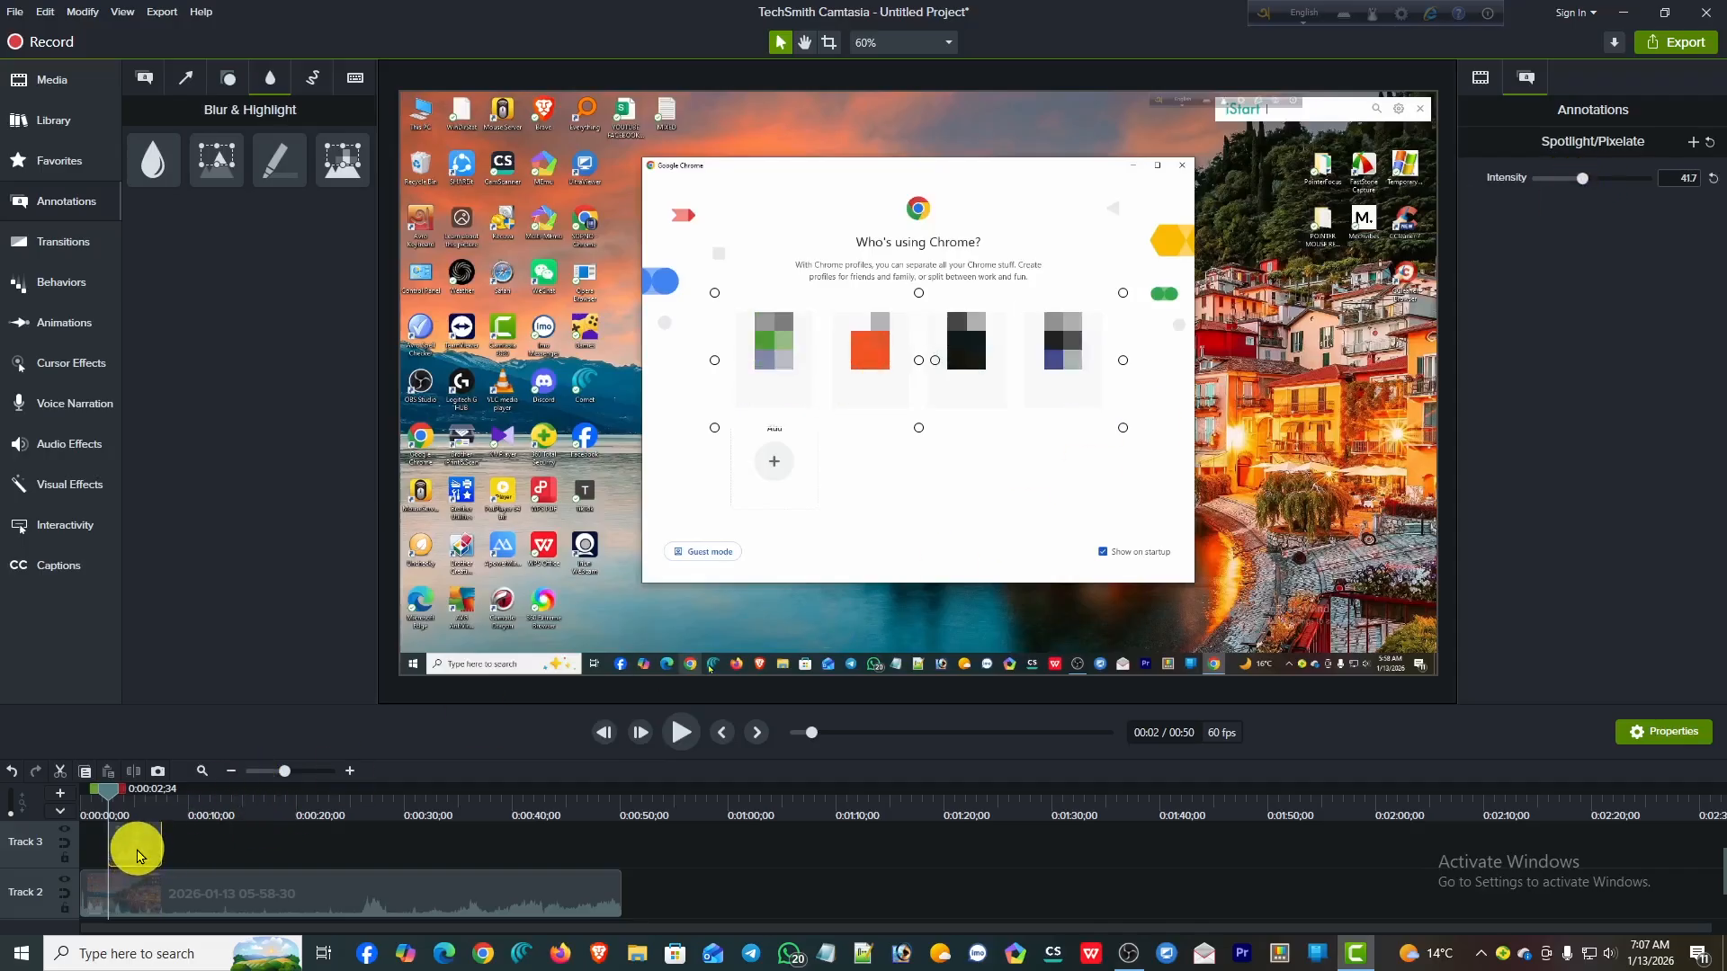
key("Delete")
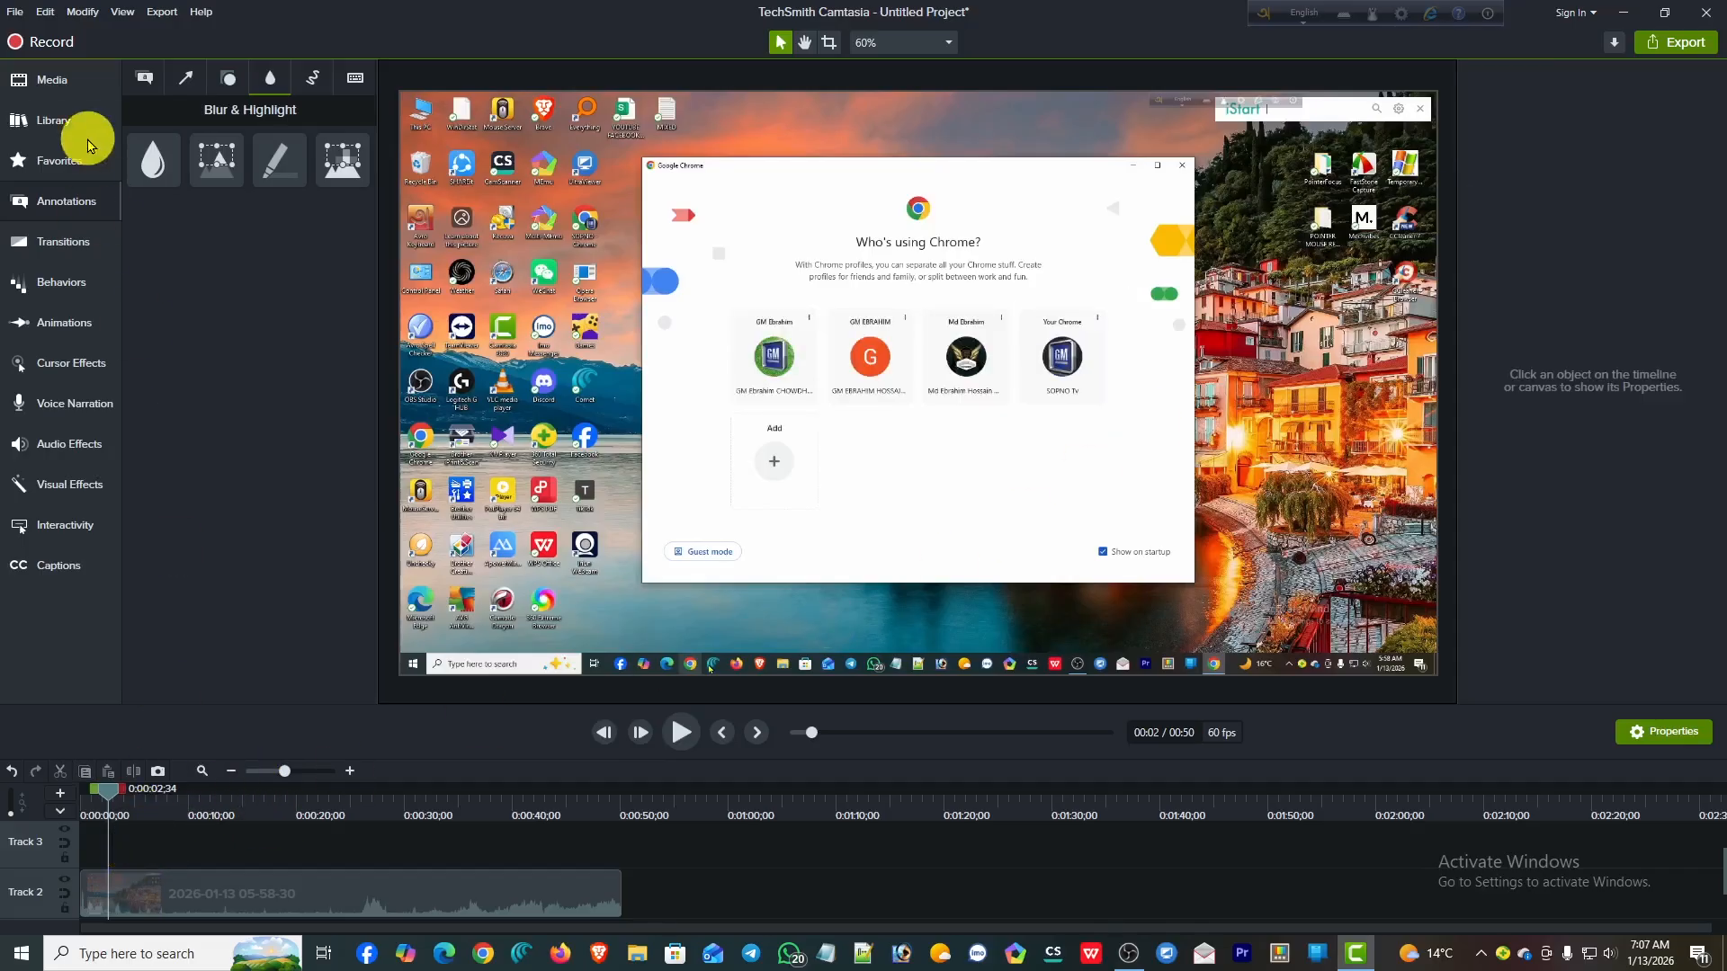
- Add a Blur annotation on Track 3 at the playhead, fit it over the four Chrome profiles and set its intensity to 49.2
mouse_move(154, 160)
left_mouse_down()
mouse_move(167, 765)
mouse_move(127, 841)
left_mouse_up()
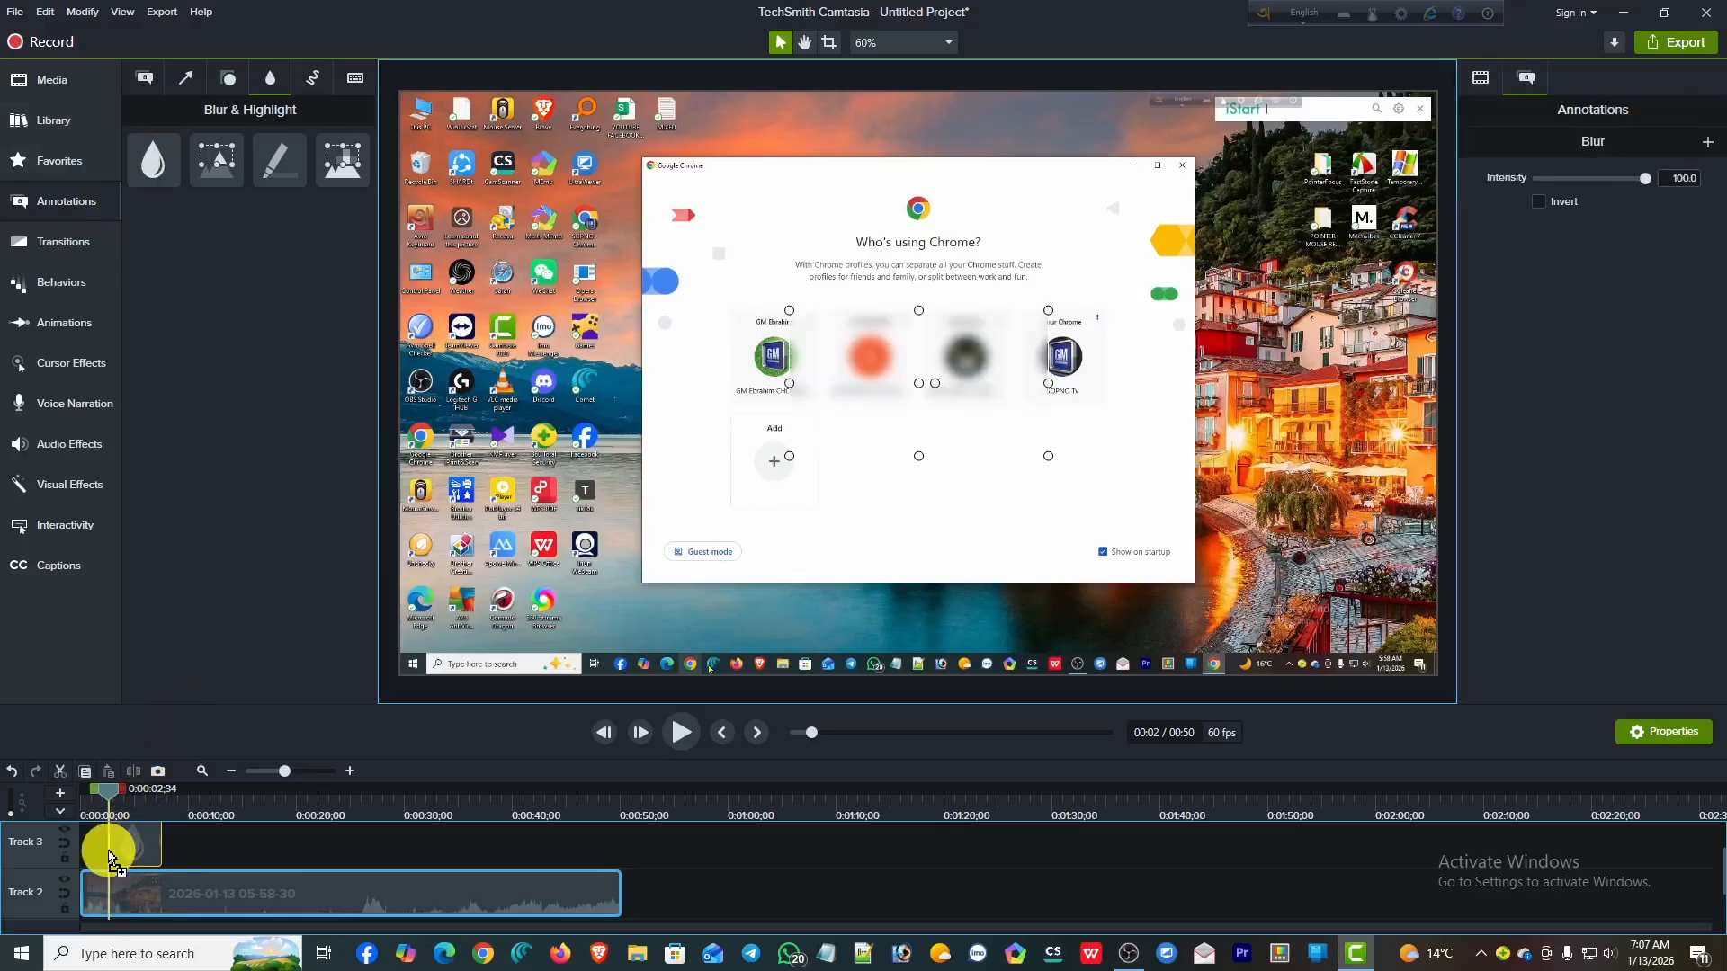
left_click_drag(957, 393, 898, 384)
left_click_drag(990, 431, 1106, 407)
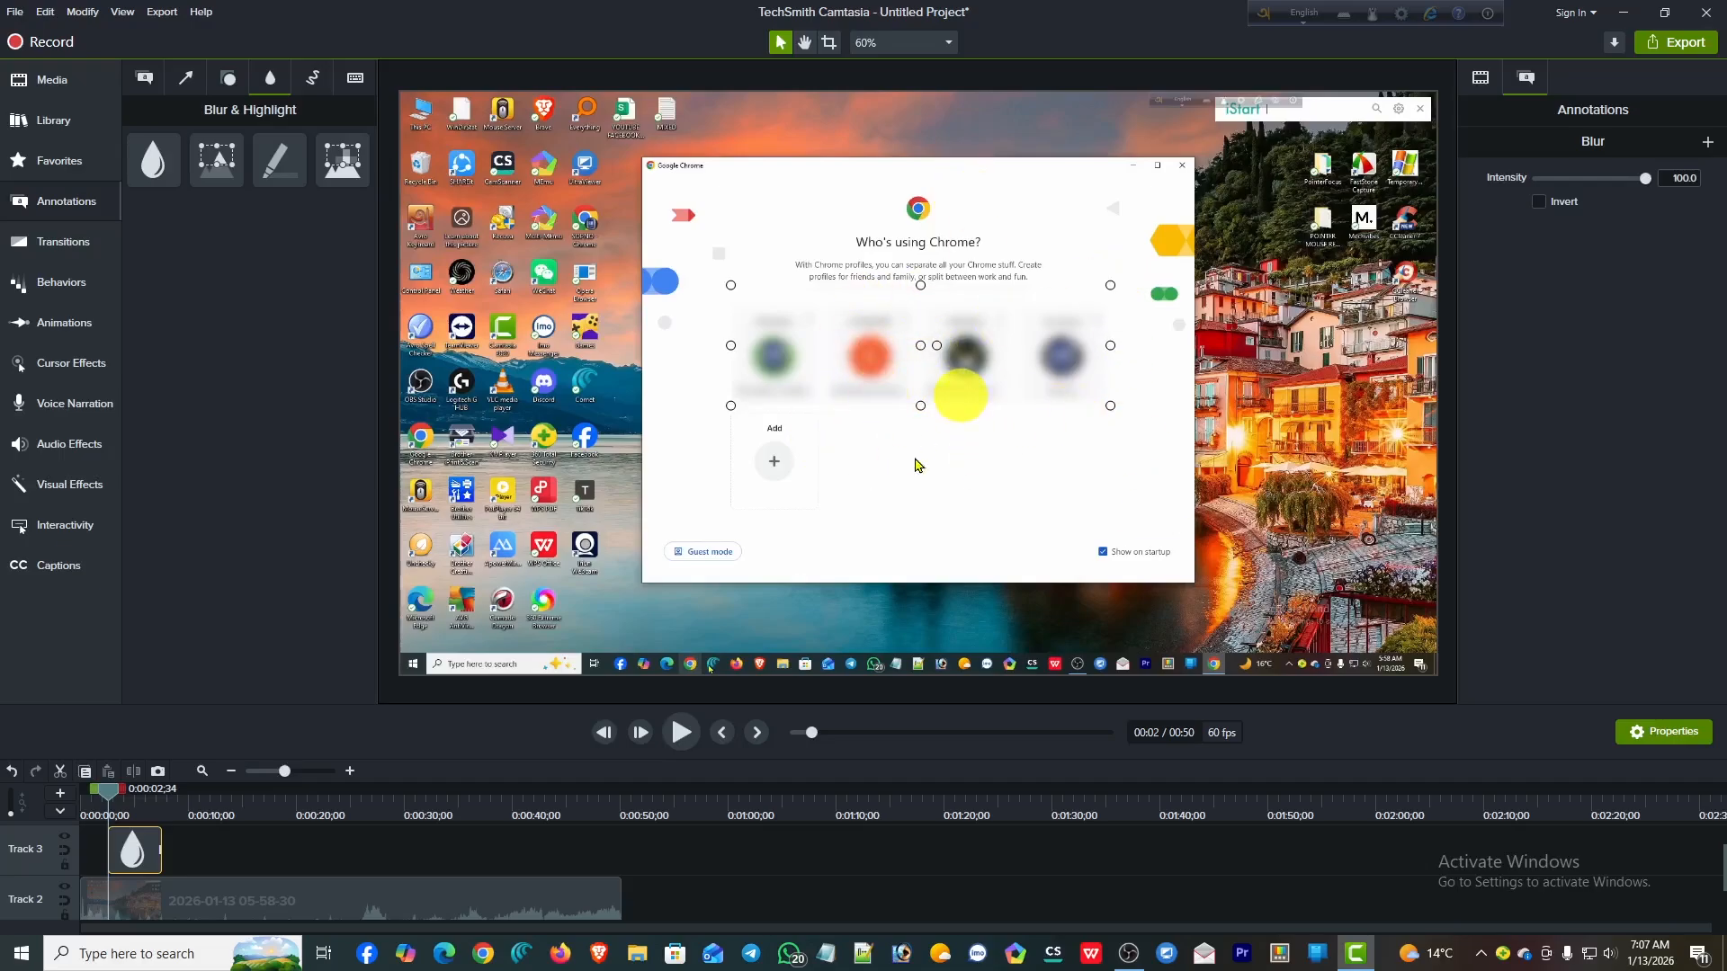
left_click(1586, 181)
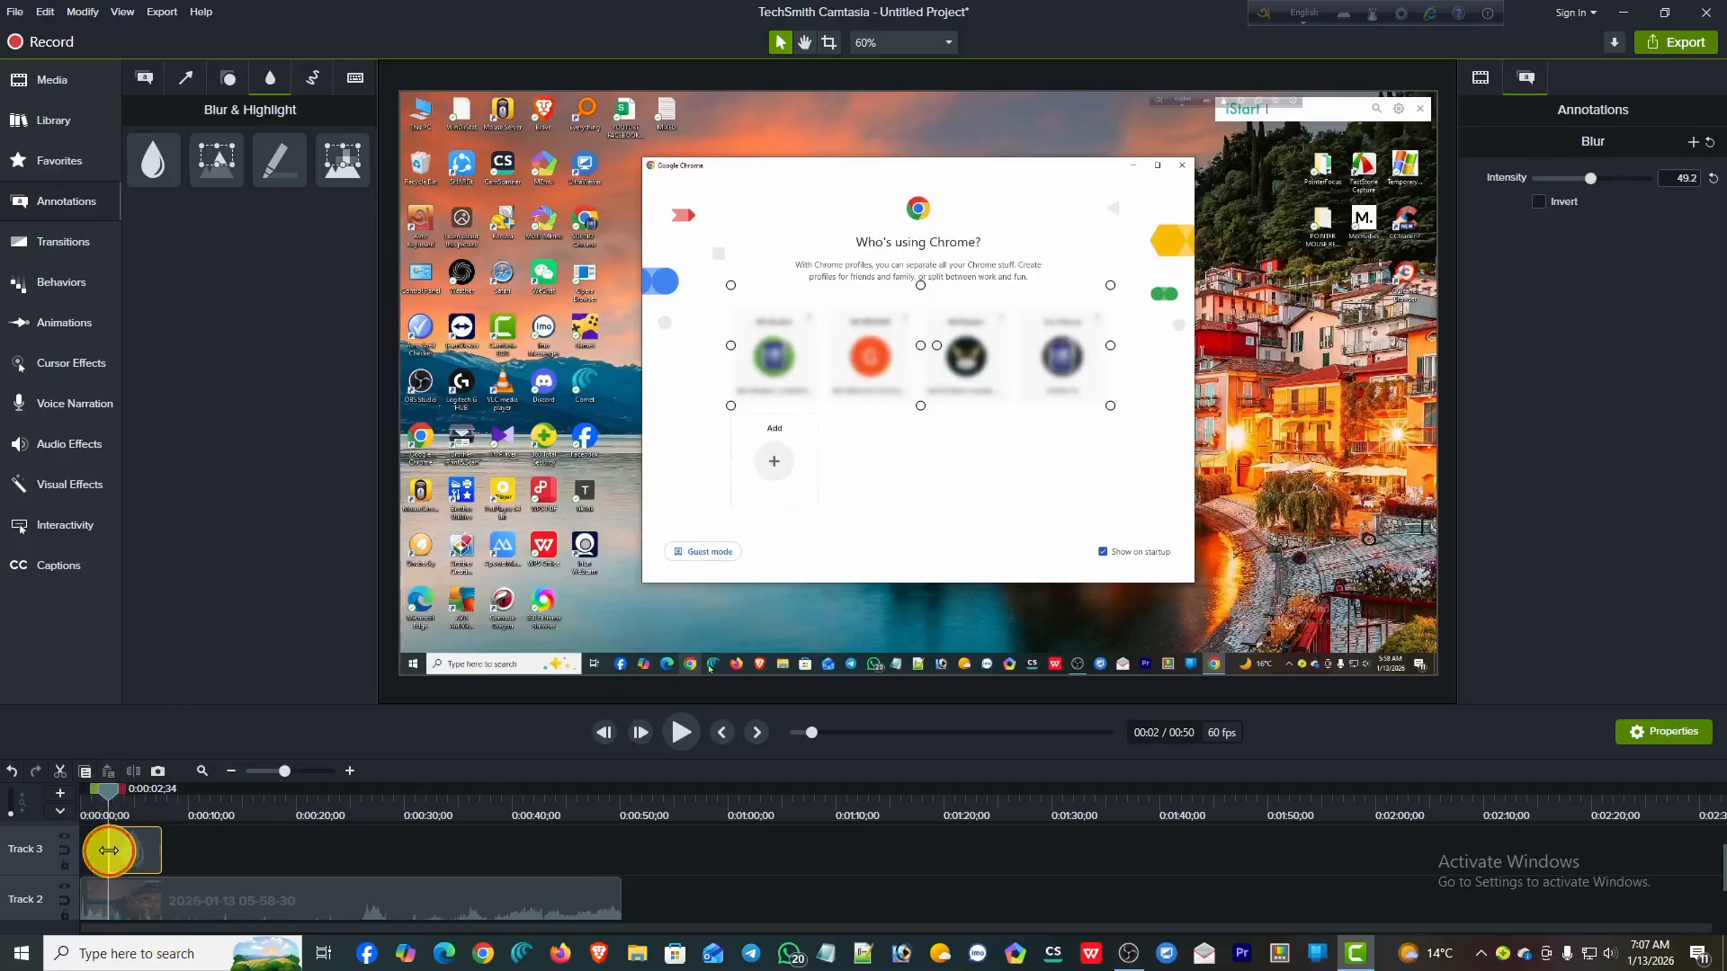
- Extend the blur clip's start slightly earlier on Track 3 and play the video from the beginning to check it
left_click_drag(109, 850, 101, 849)
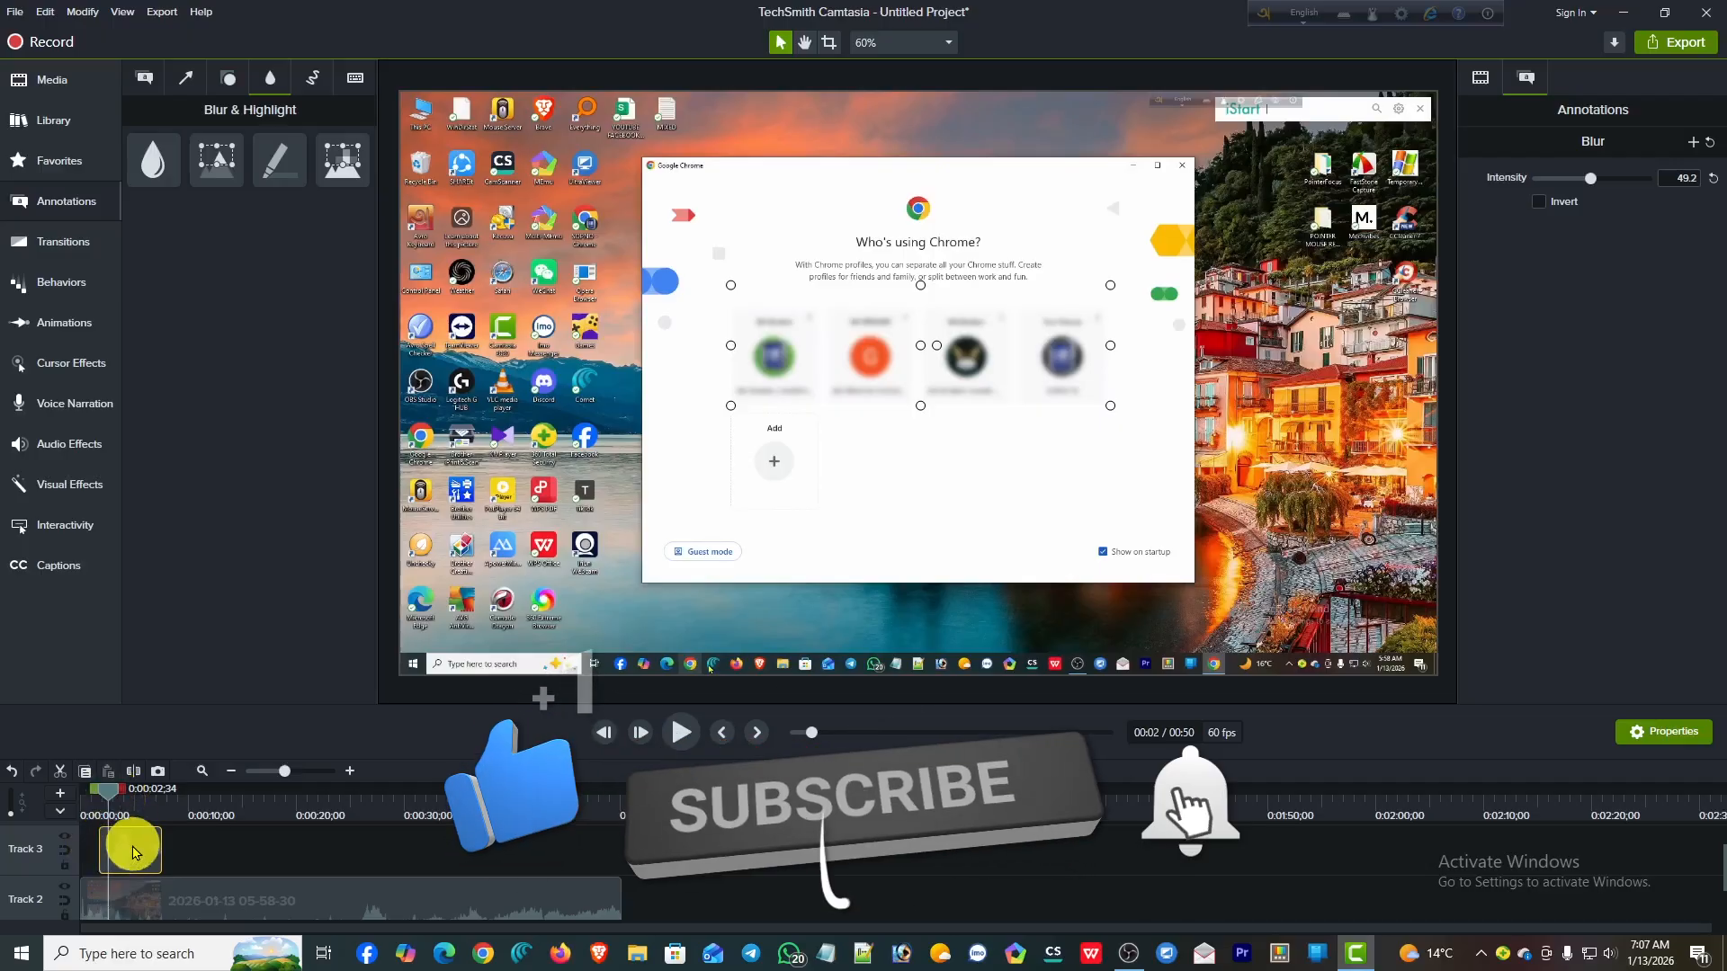
mouse_move(108, 789)
left_mouse_down()
mouse_move(165, 814)
mouse_move(82, 805)
left_mouse_up()
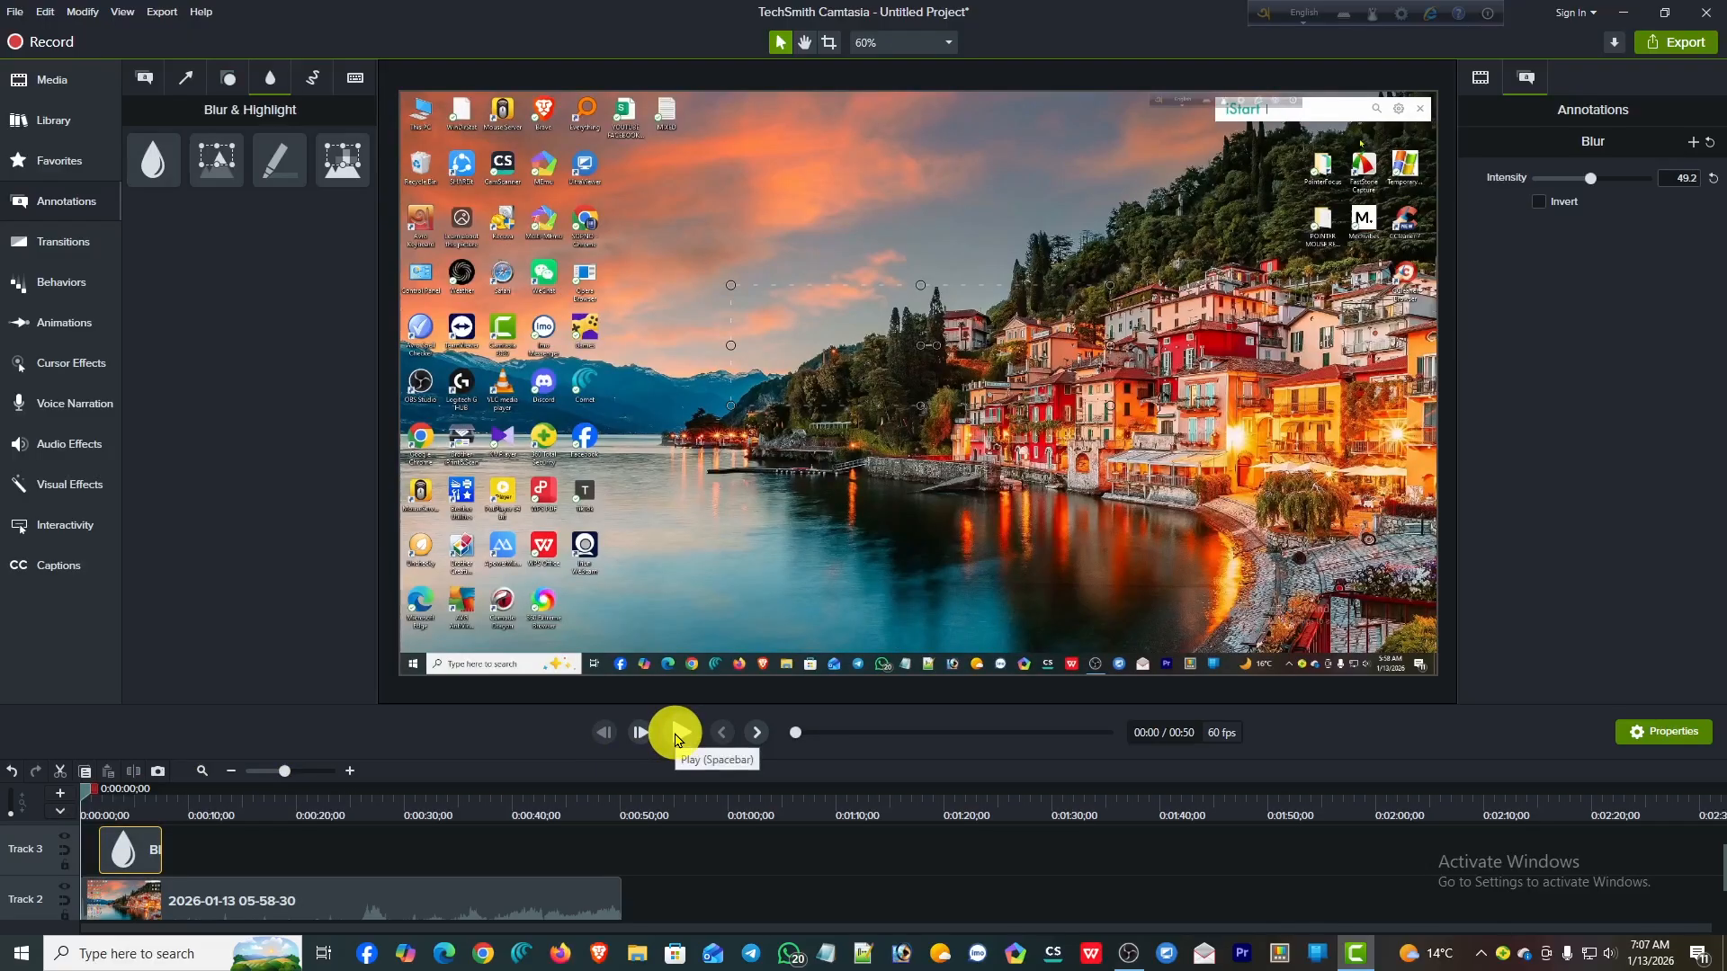
left_click(676, 737)
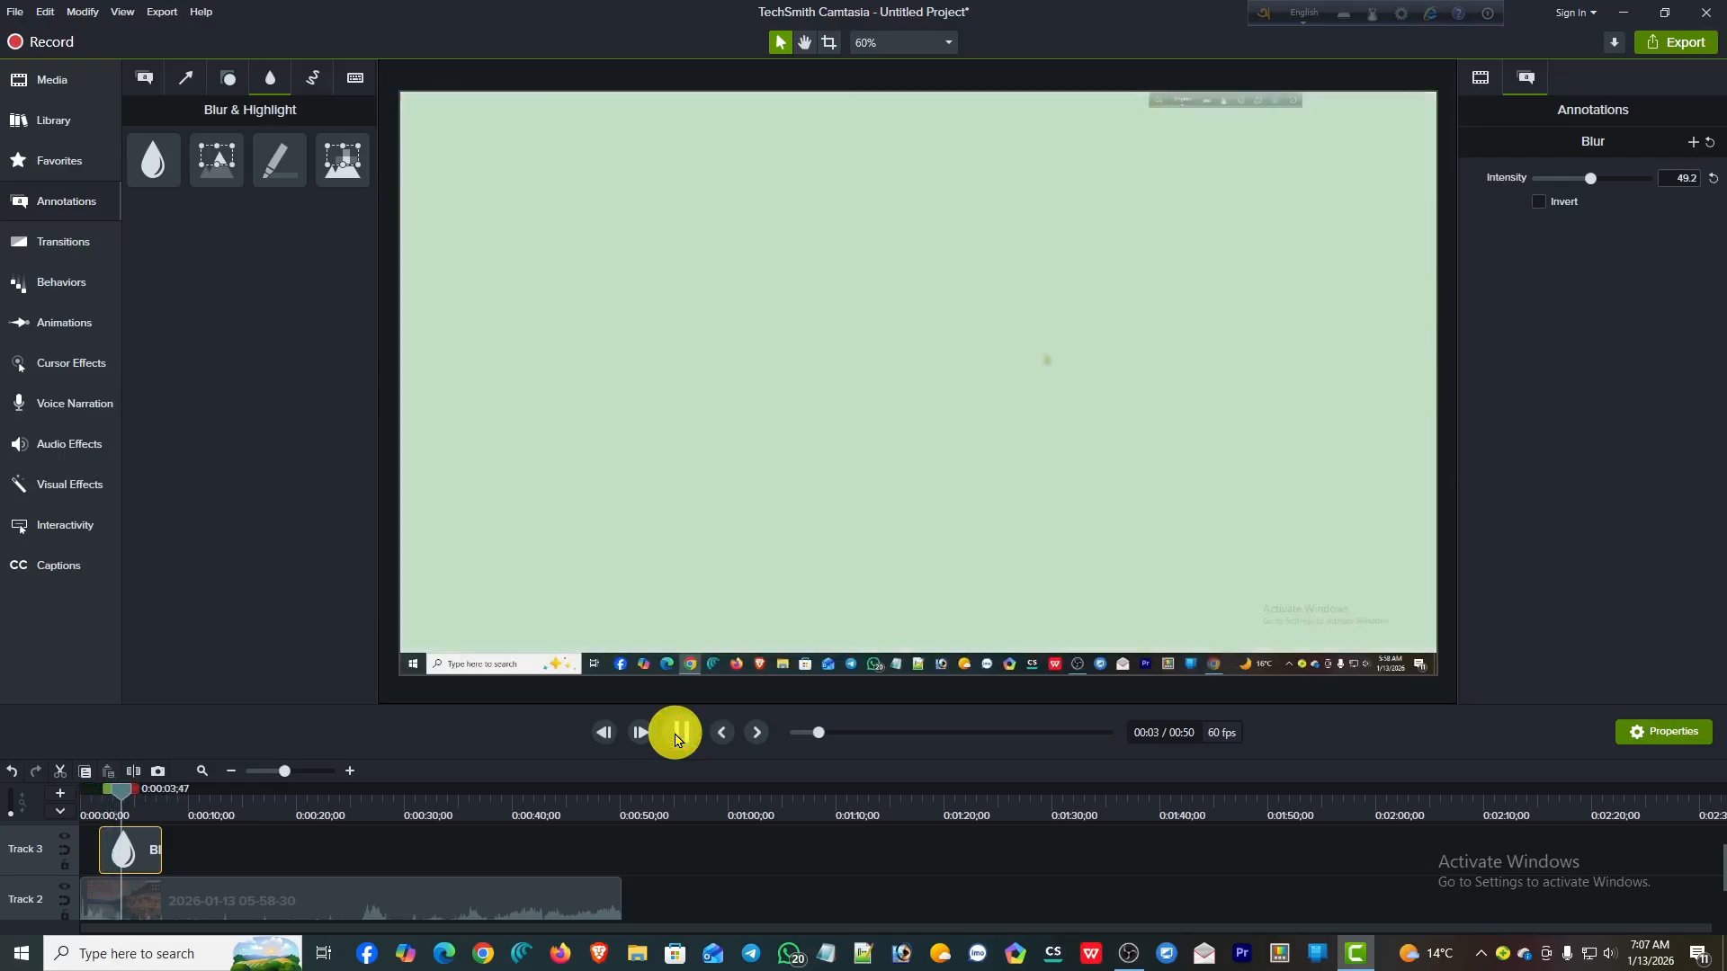
- Stop playback once the Chrome profile window is gone and trim the blur clip's end on Track 3 to about 0:00:04;33
left_click(676, 737)
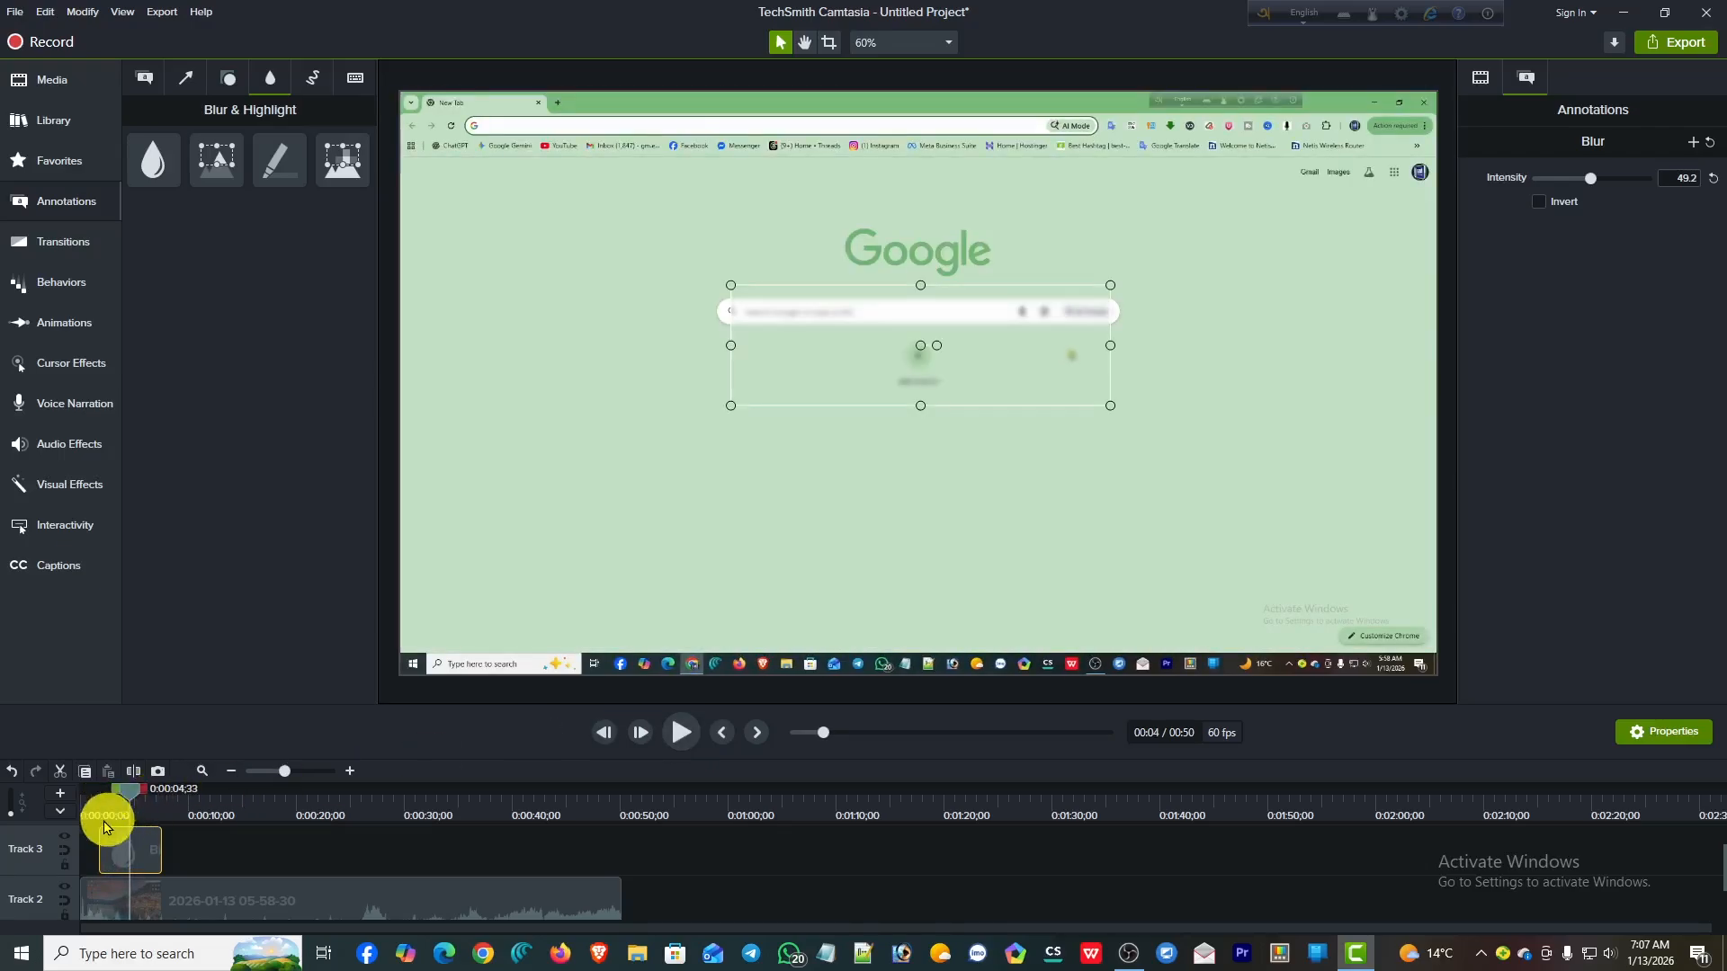
left_click_drag(127, 800, 87, 800)
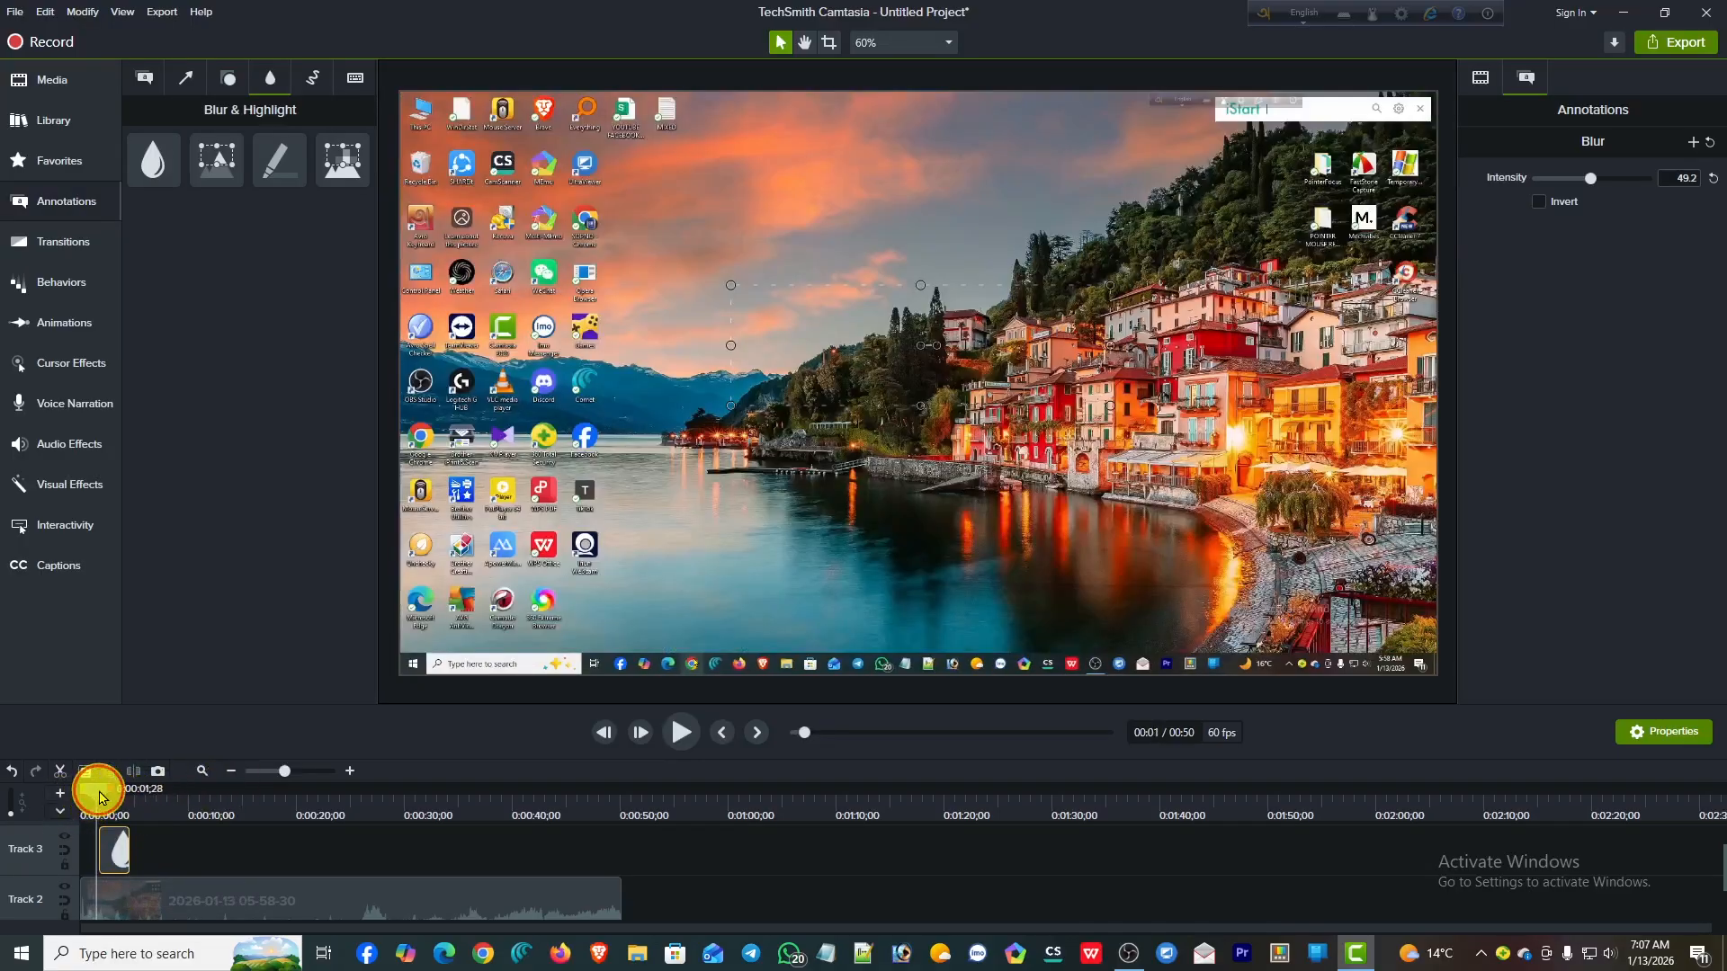
- Add a second Blur annotation at 0:00:22;03, fit it over the browser's address bar and suggestion row, and set its intensity to 35.0
left_click_drag(99, 798, 375, 832)
left_click_drag(349, 825, 321, 825)
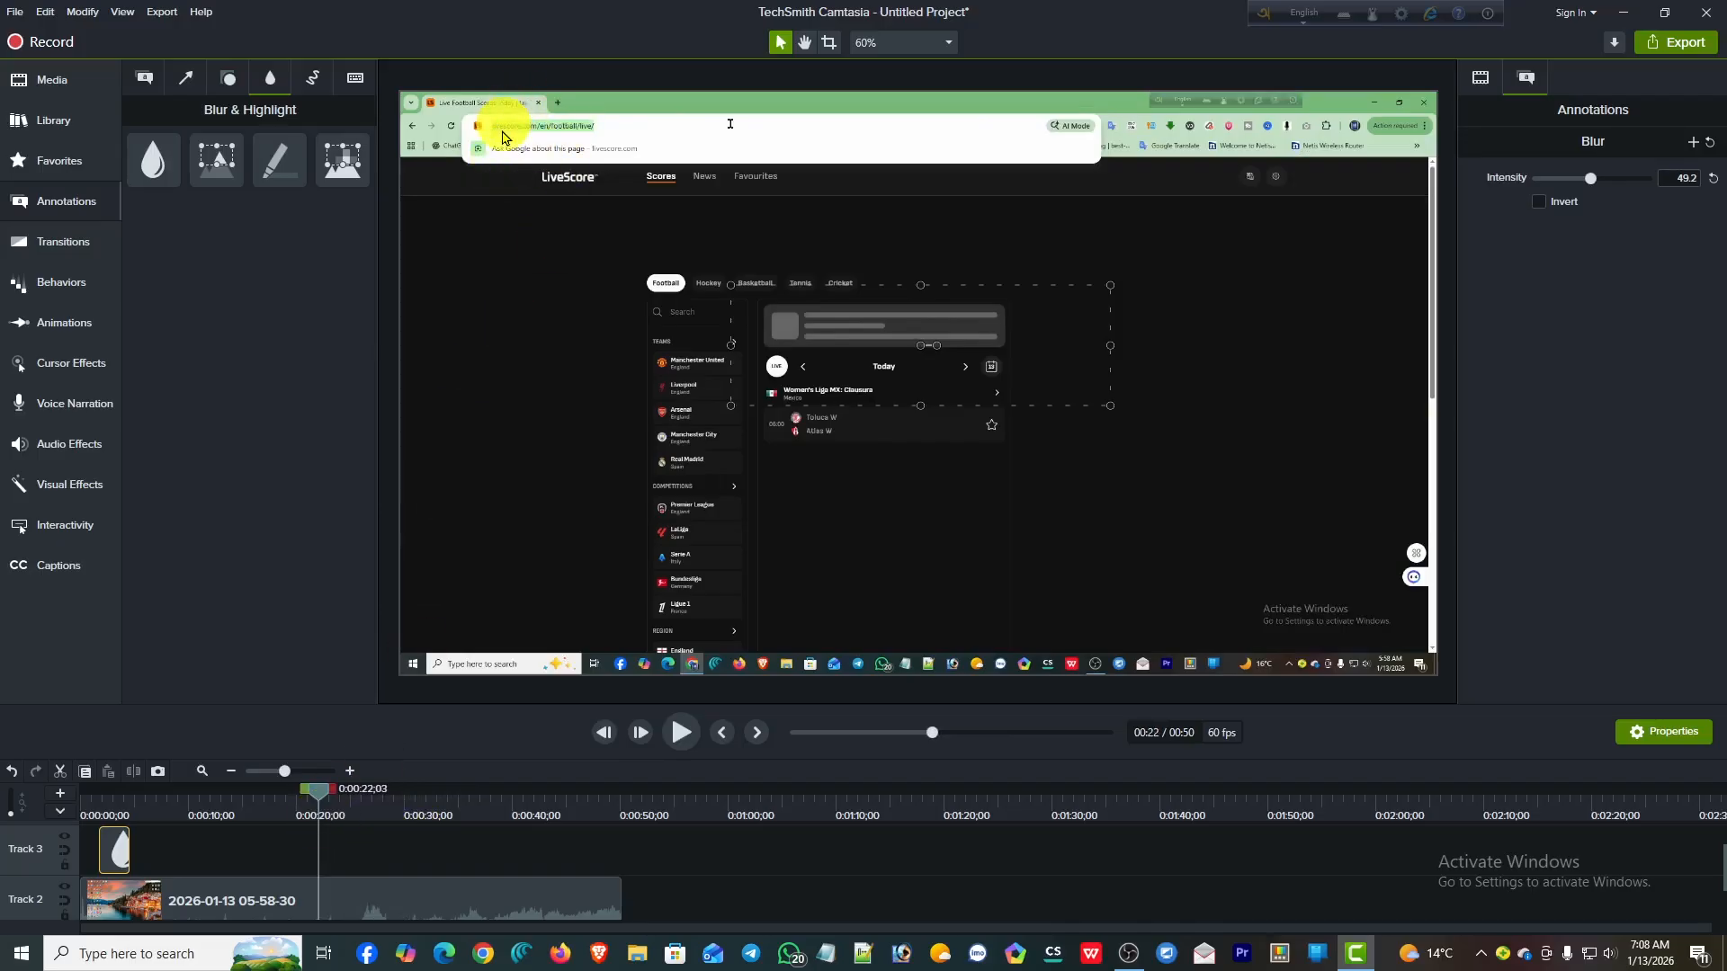
left_click_drag(164, 163, 593, 188)
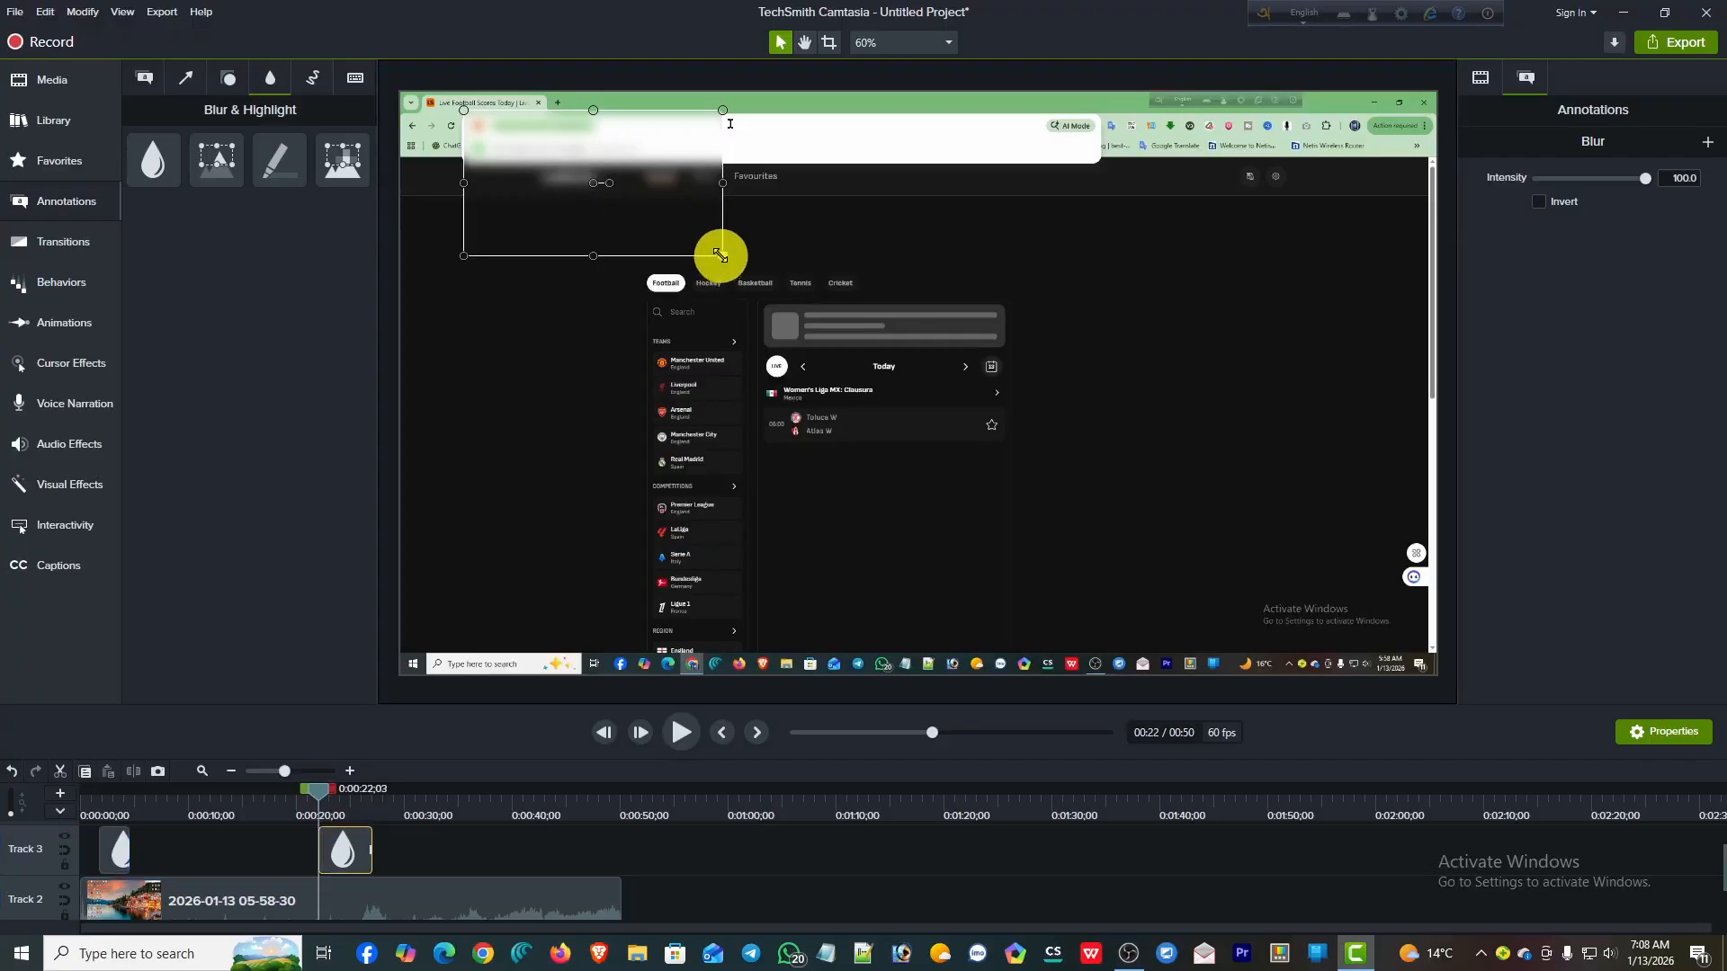
left_click_drag(720, 255, 956, 165)
left_click_drag(1619, 178, 1575, 180)
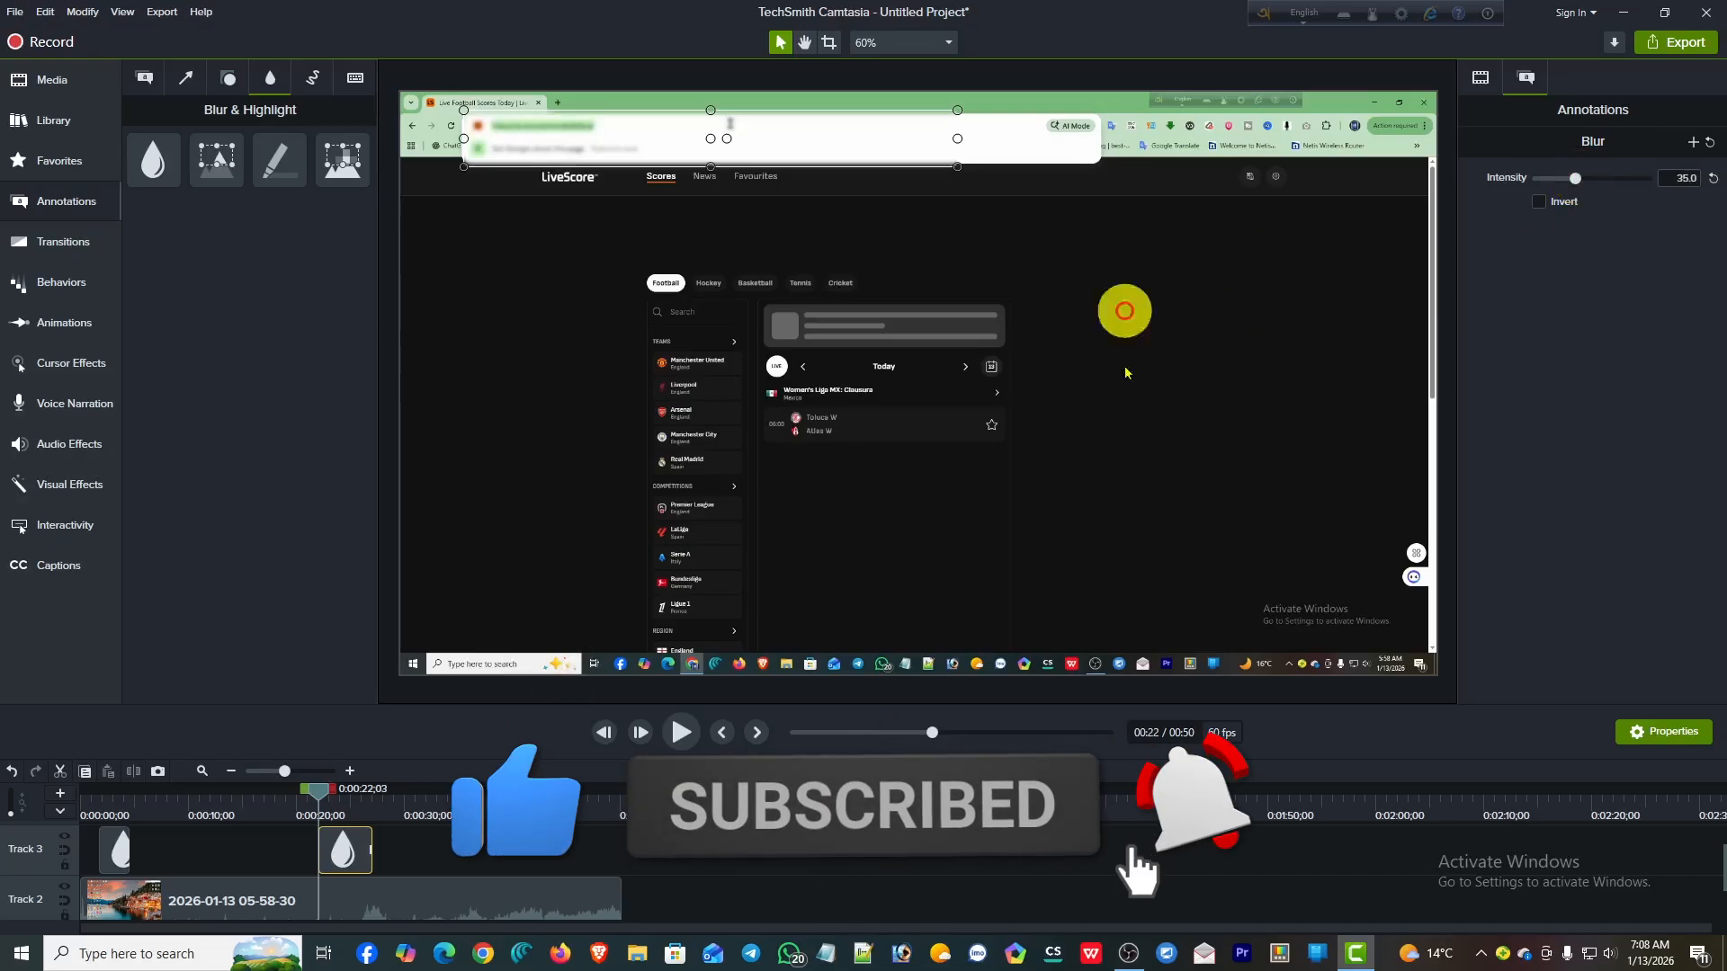
- Extend the second blur clip's start to about 0:00:21 on Track 3, play that section and return to the first blur to check both
left_click_drag(319, 844, 309, 849)
left_click_drag(319, 789, 307, 791)
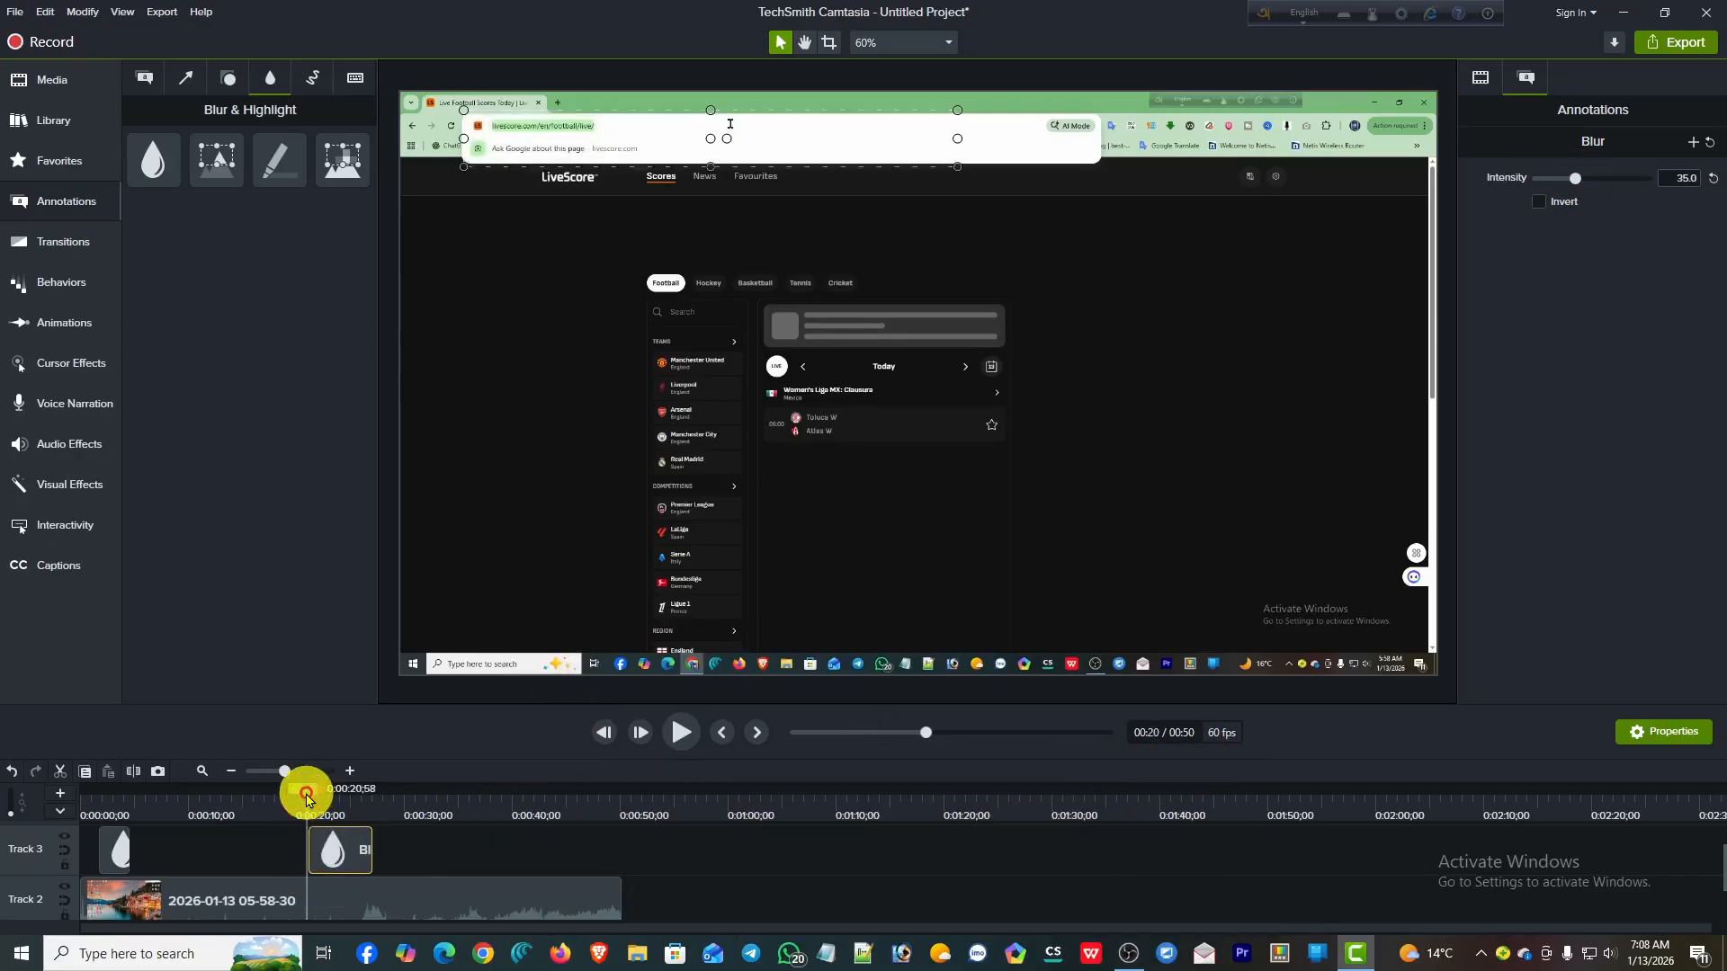
left_click(686, 732)
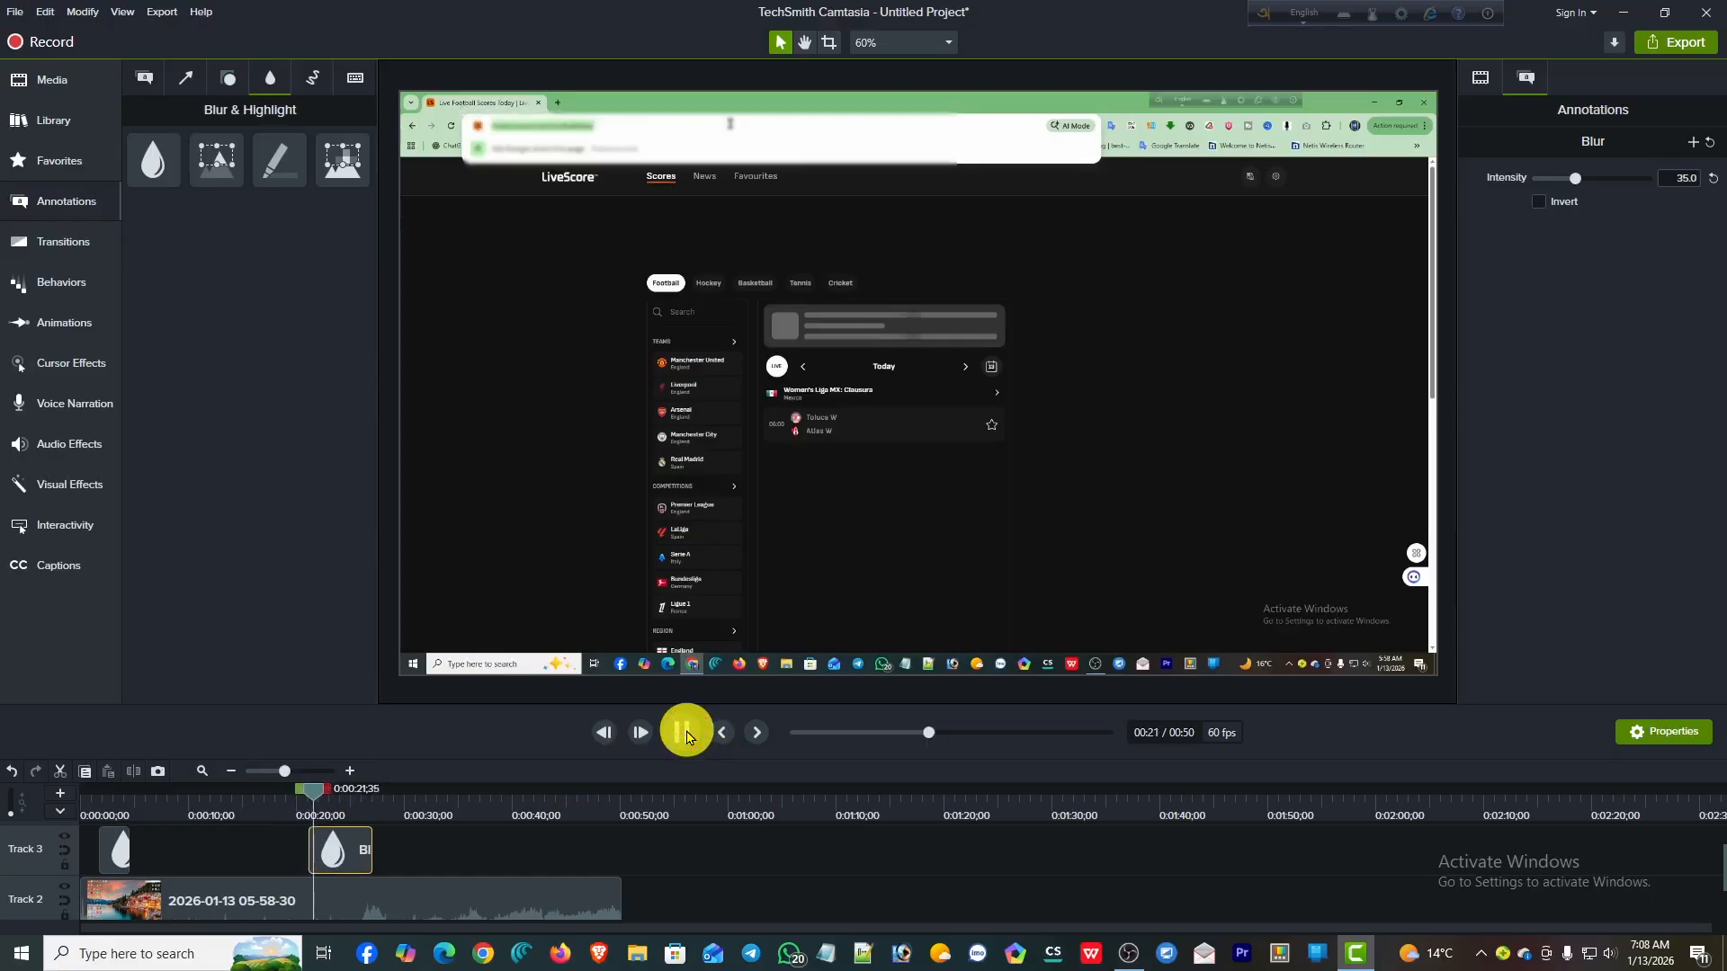
left_click(686, 732)
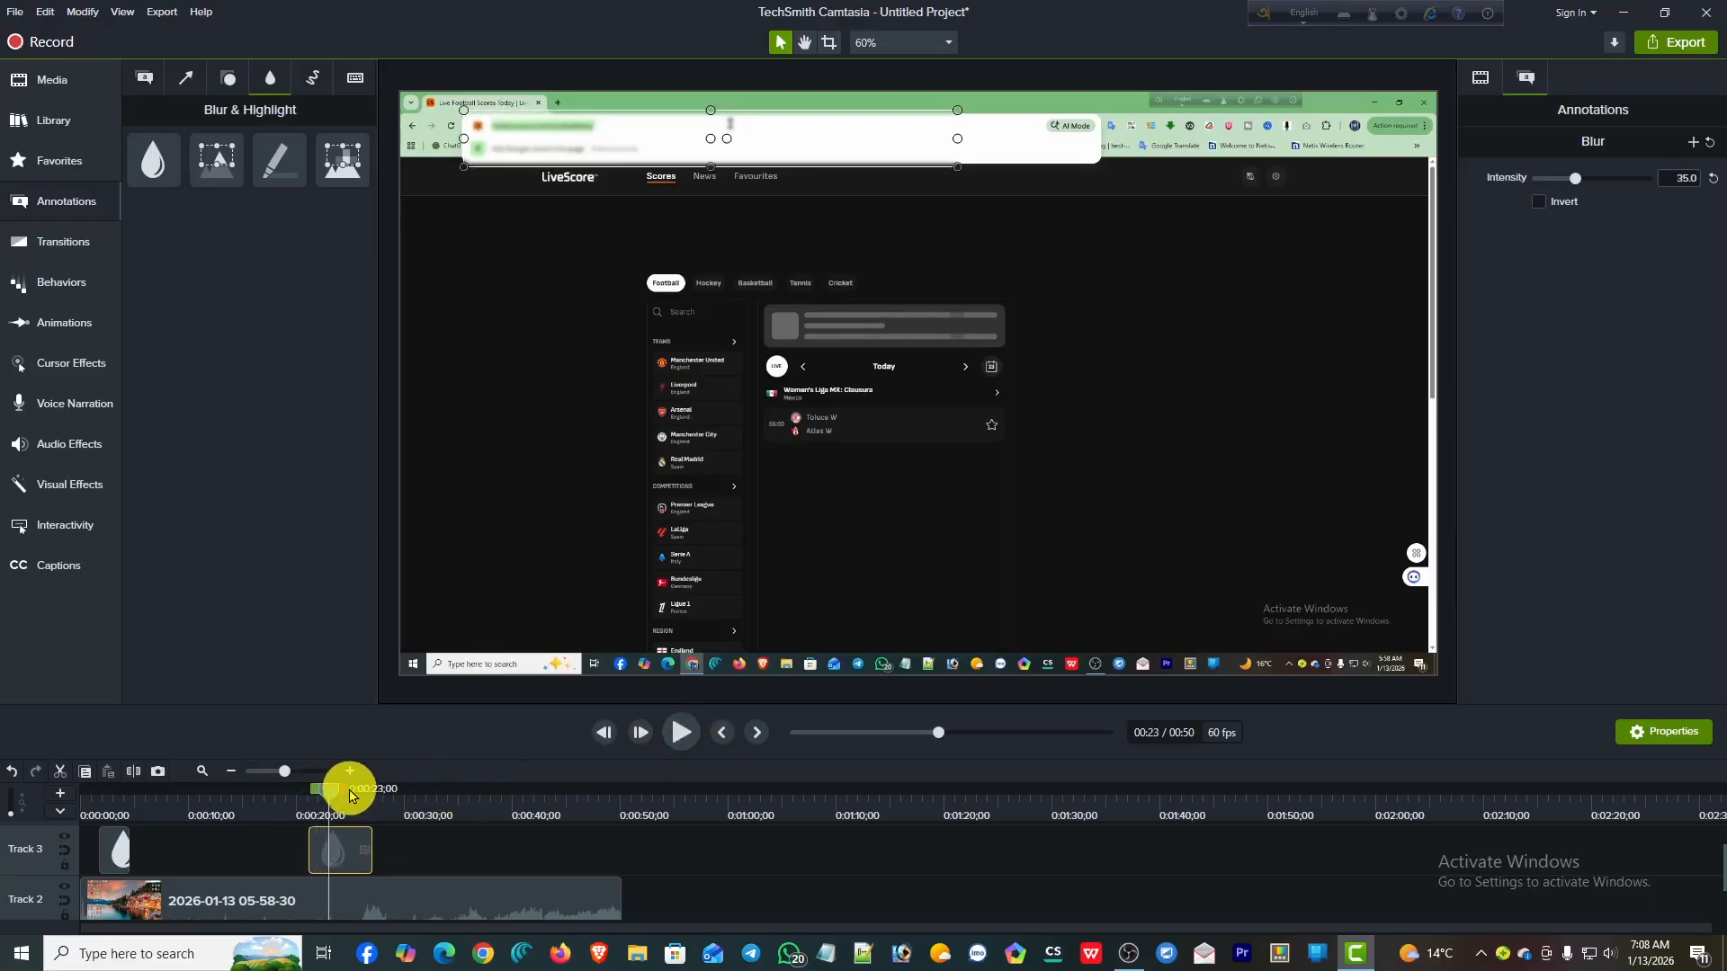
left_click_drag(333, 799, 113, 843)
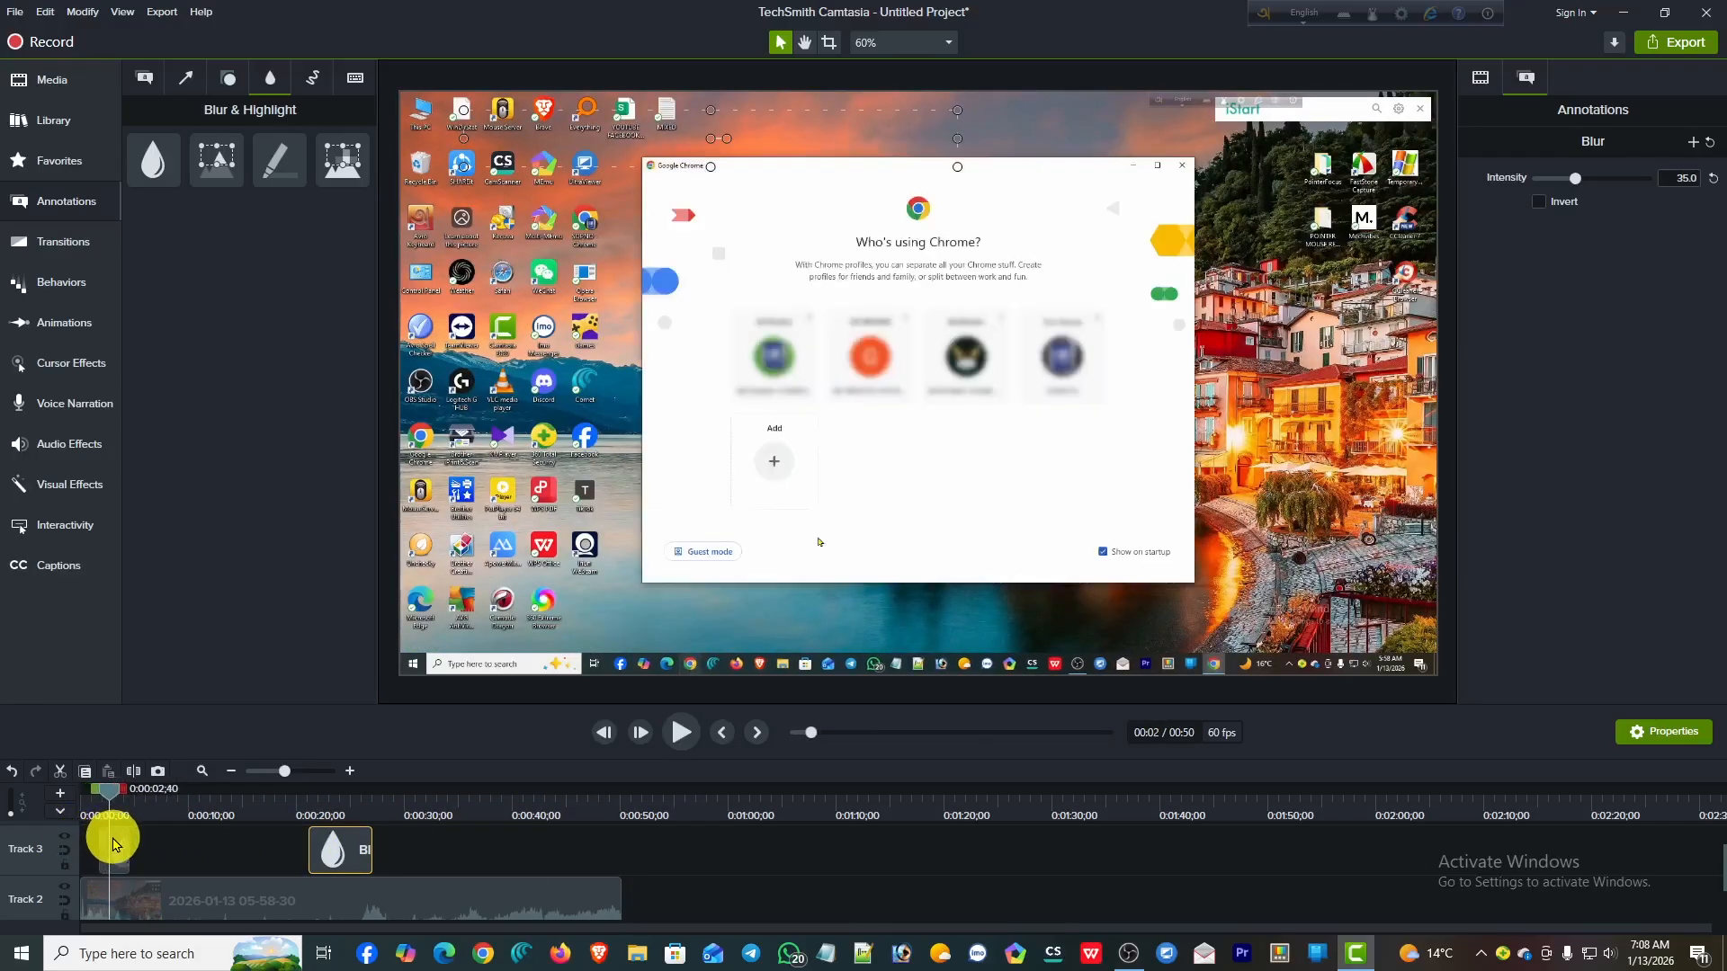